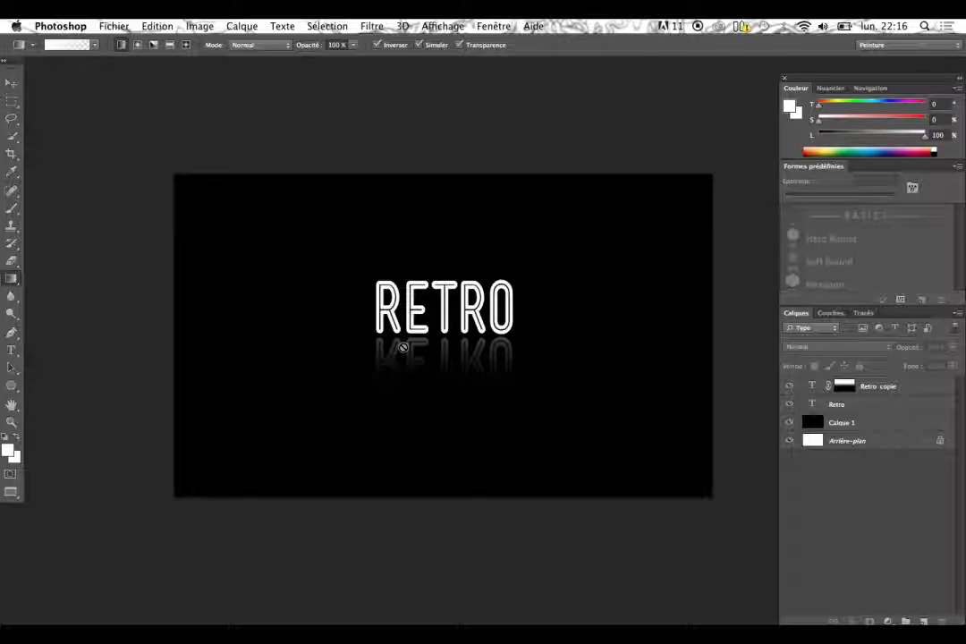
# Start a new document from the default Photoshop preset, using pixels and pixels per inch.
pyautogui.click(114, 26)
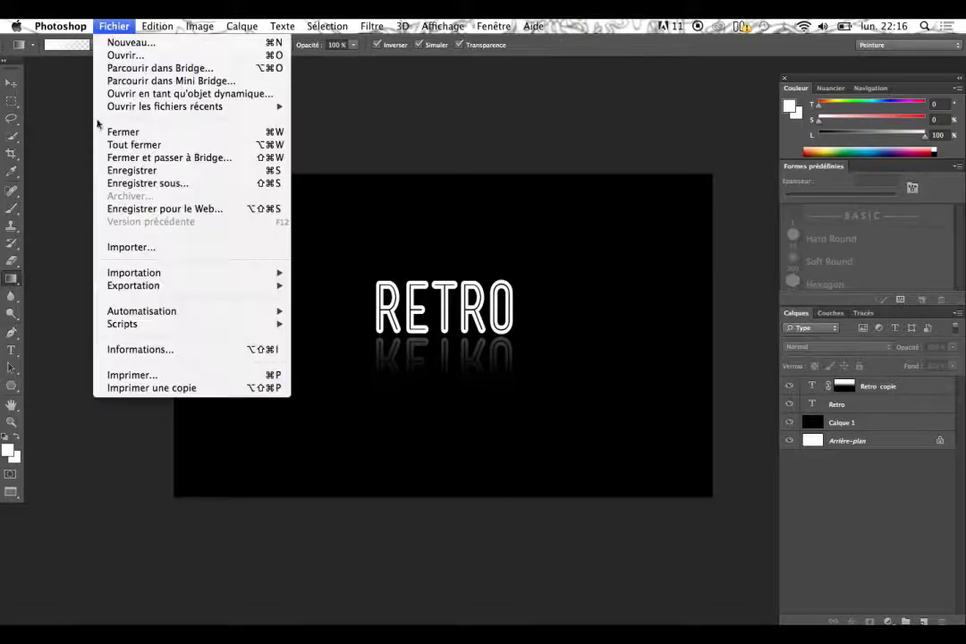
pyautogui.click(98, 42)
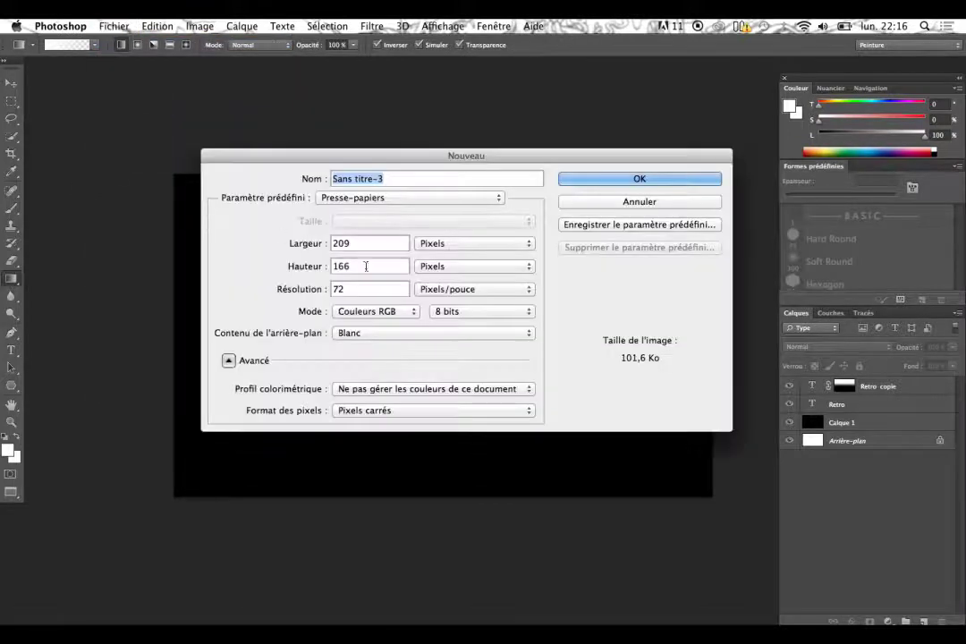
pyautogui.click(401, 198)
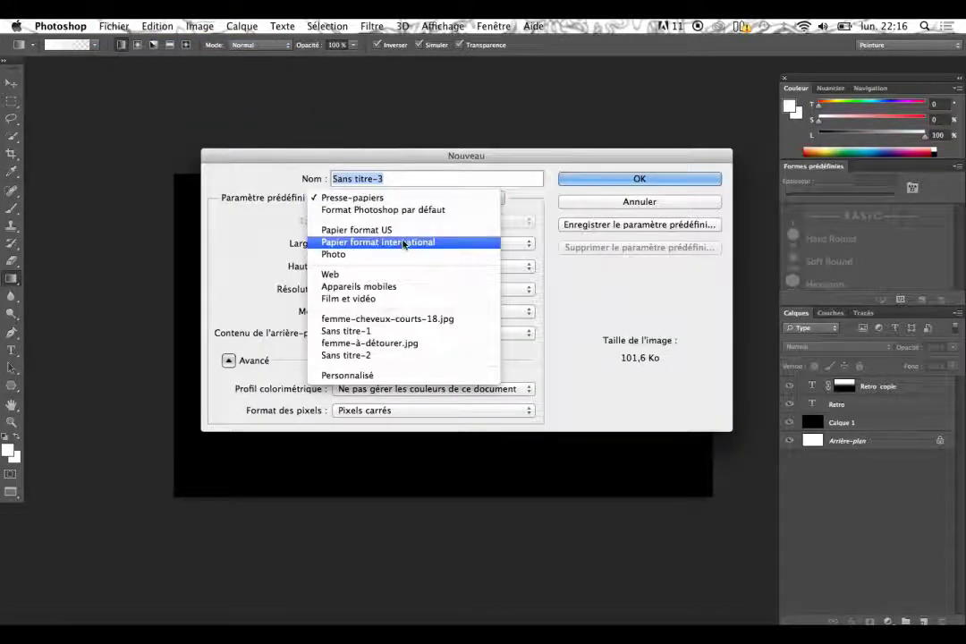
pyautogui.click(402, 210)
pyautogui.click(465, 244)
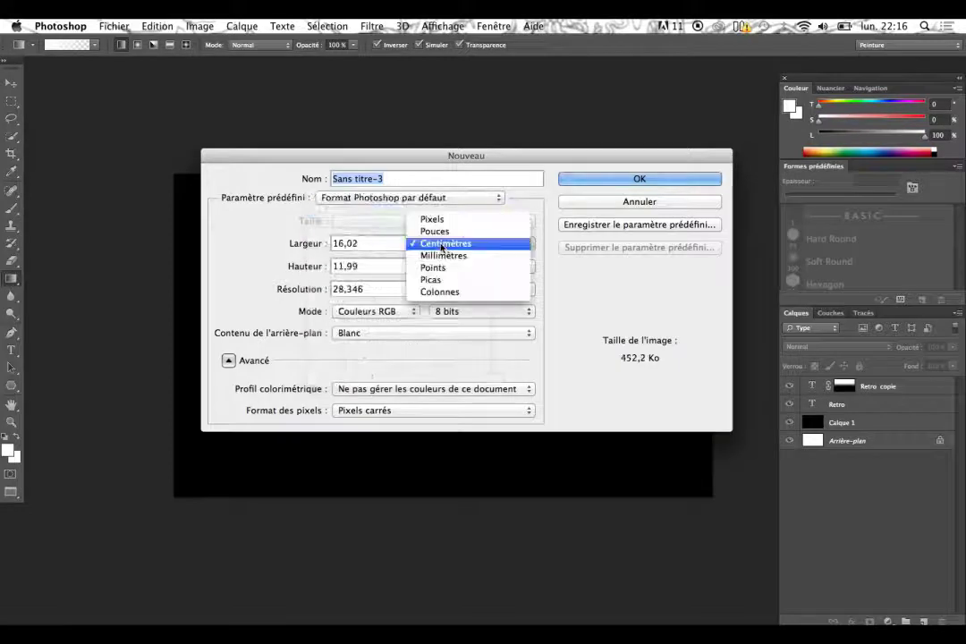
pyautogui.click(458, 218)
pyautogui.click(463, 289)
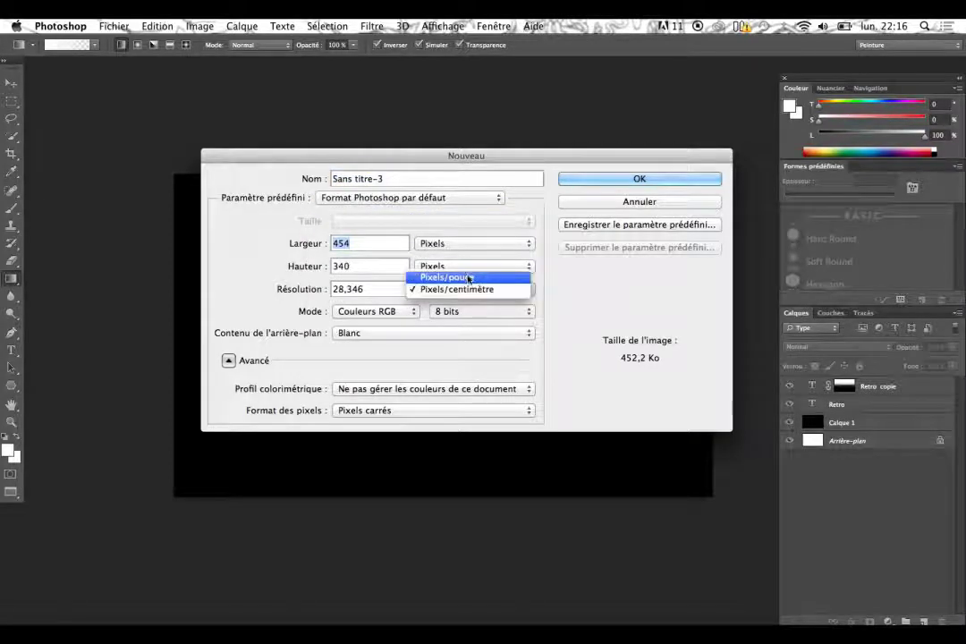
pyautogui.click(466, 278)
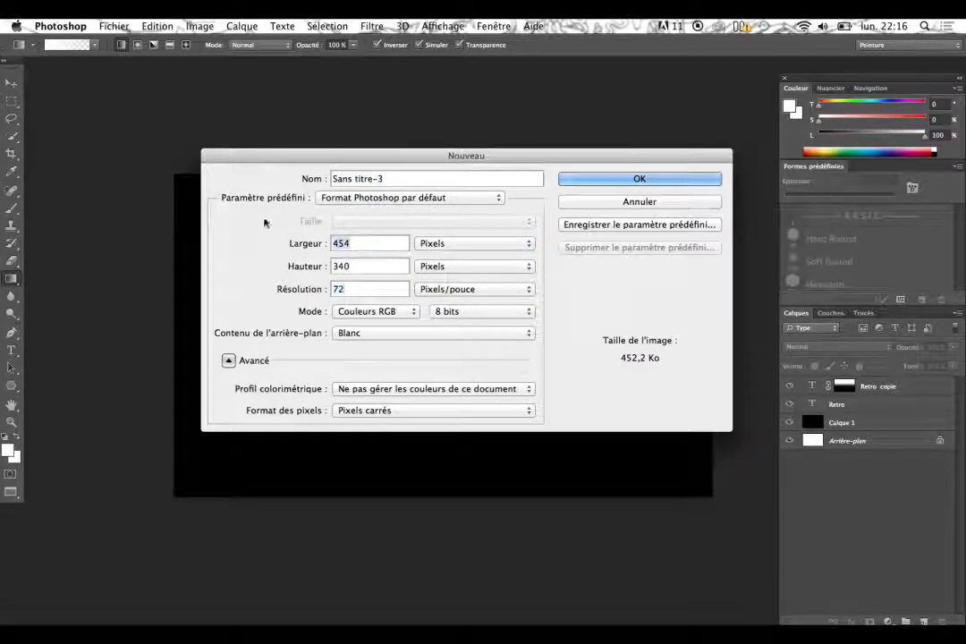
# Set the size to 1280 × 720 pixels and create the white document.
pyautogui.write('1200')
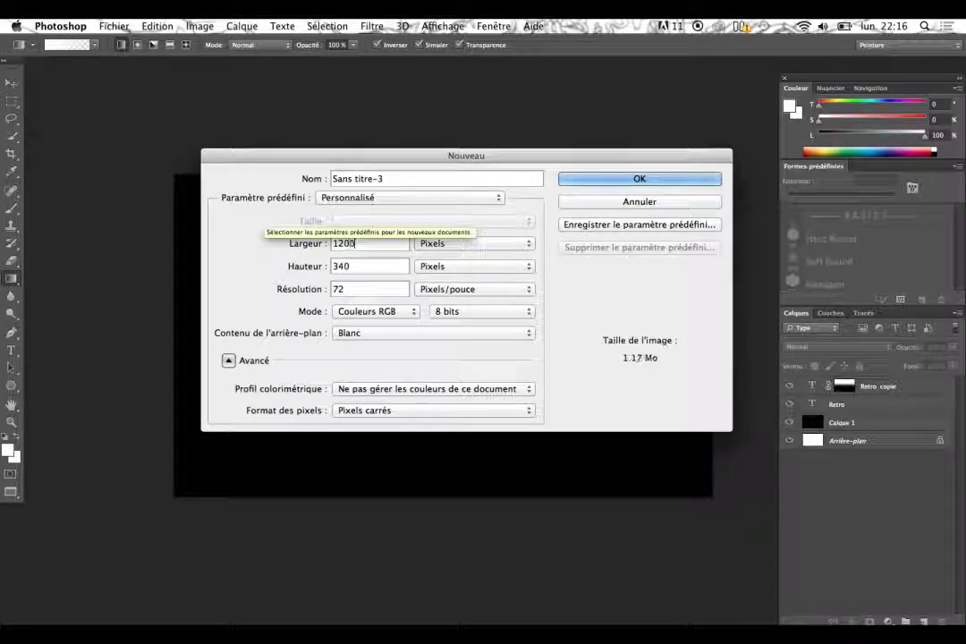
pyautogui.press('BackSpace')
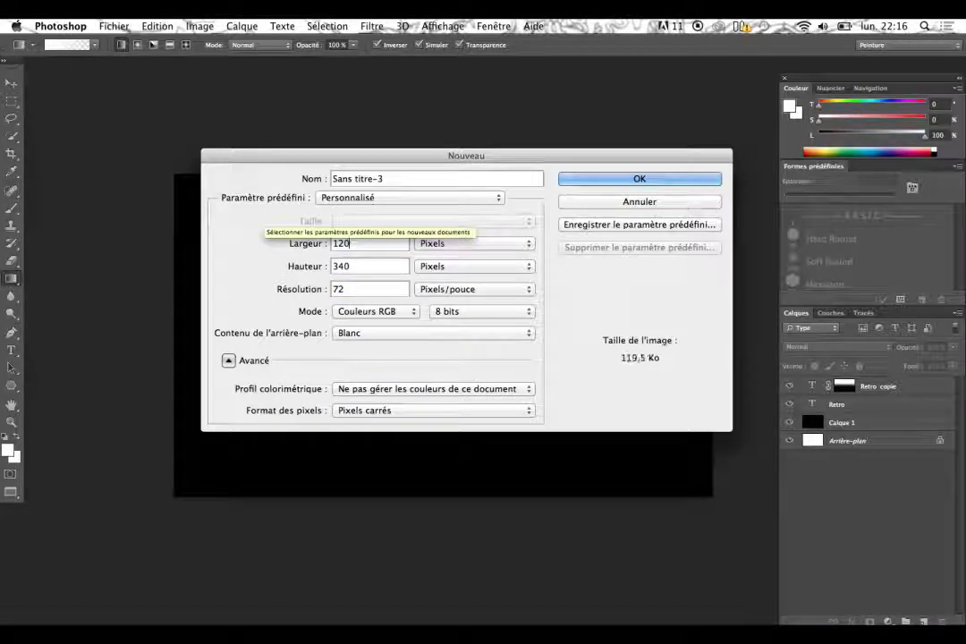
pyautogui.press('BackSpace')
pyautogui.write('80')
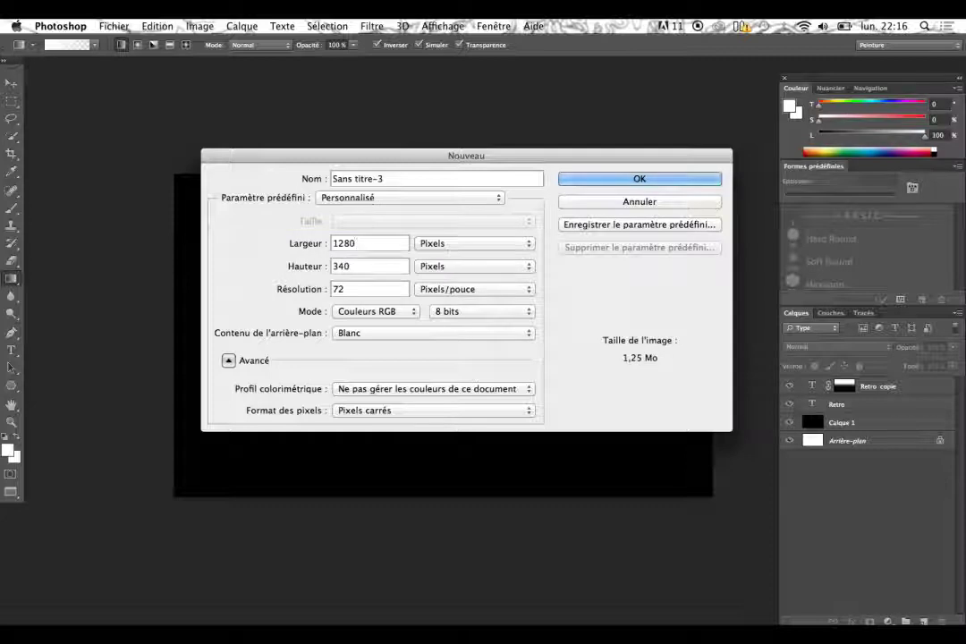
pyautogui.press('Tab')
pyautogui.write('7')
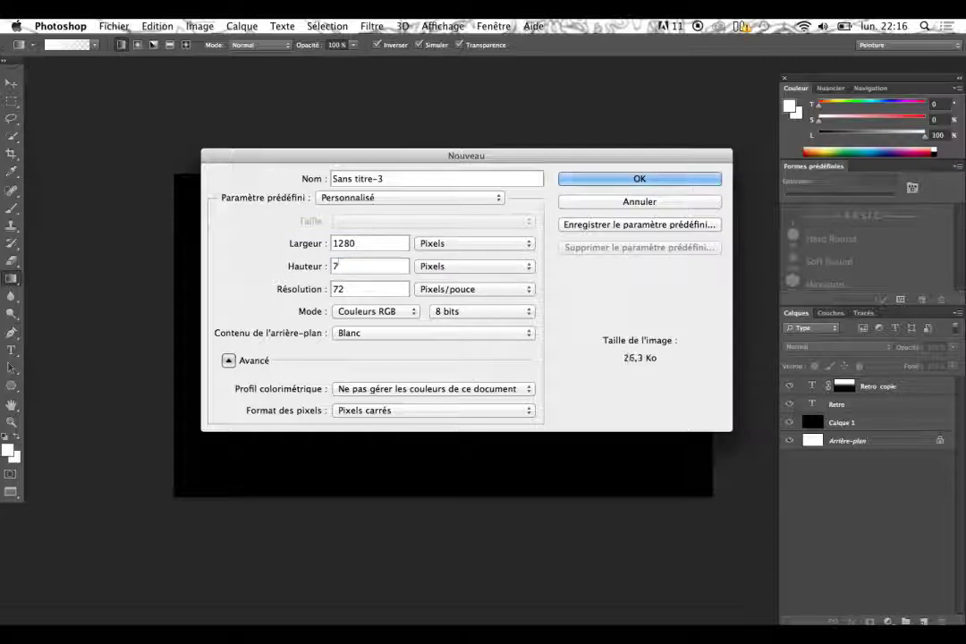
pyautogui.write('20')
pyautogui.press('Return')
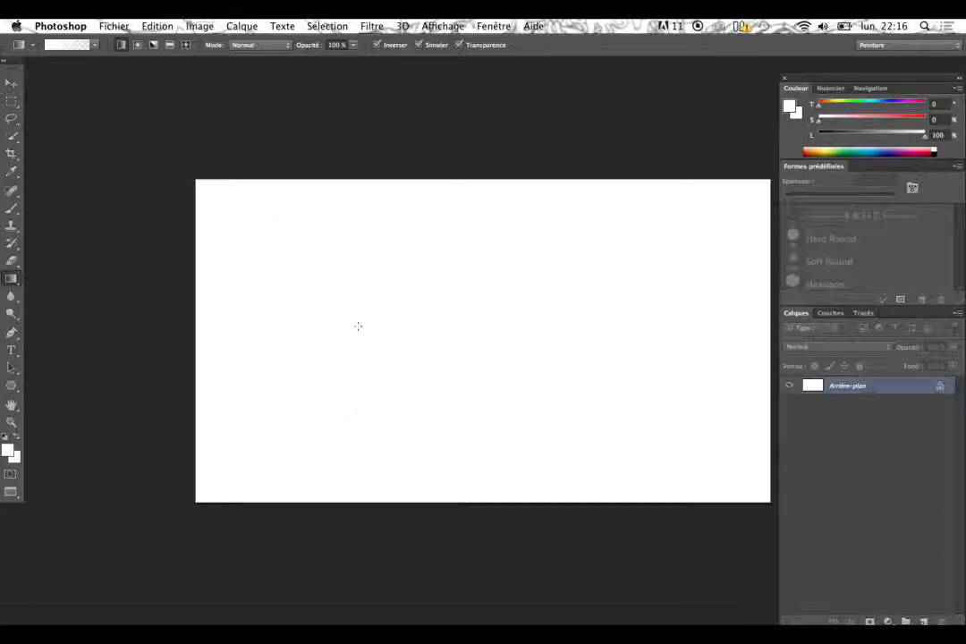
# Pan the view slightly and add the empty layer Calque 1 above the background.
pyautogui.click(10, 405)
pyautogui.moveTo(409, 321); pyautogui.dragTo(380, 316)
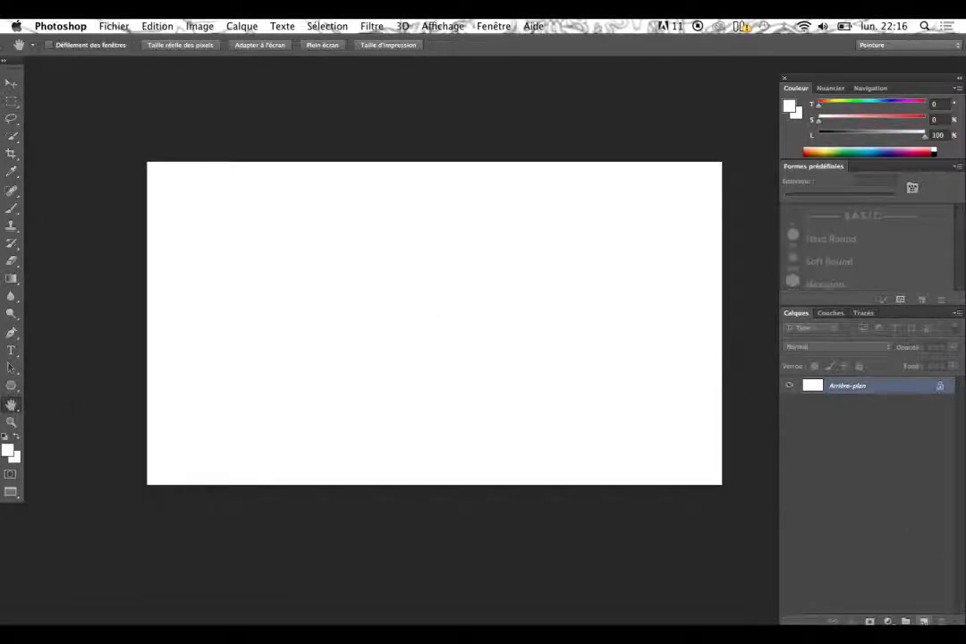
pyautogui.hotkey('ctrl', 'shift', 'alt', 'n')
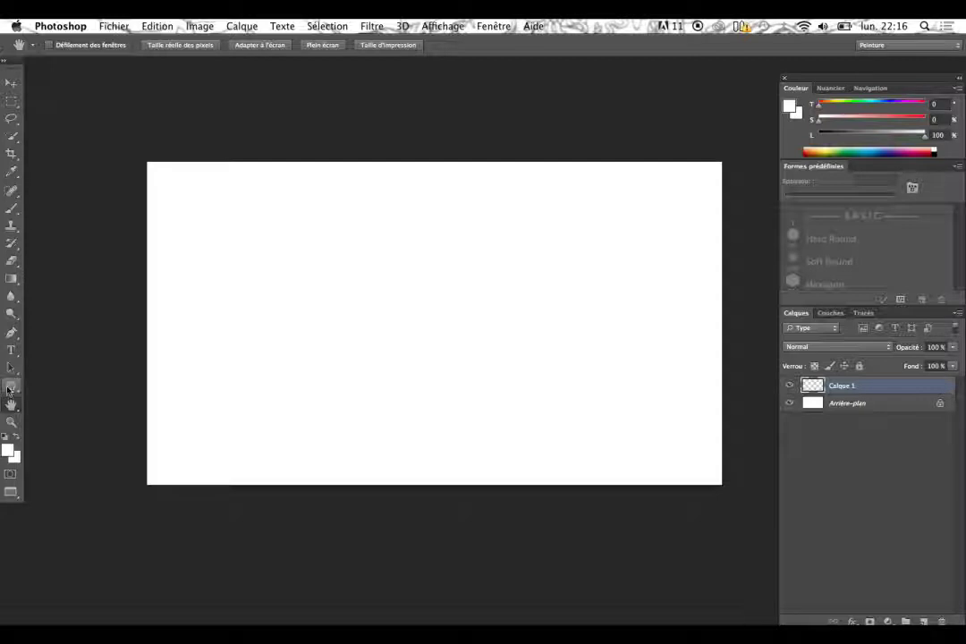
pyautogui.click(10, 389)
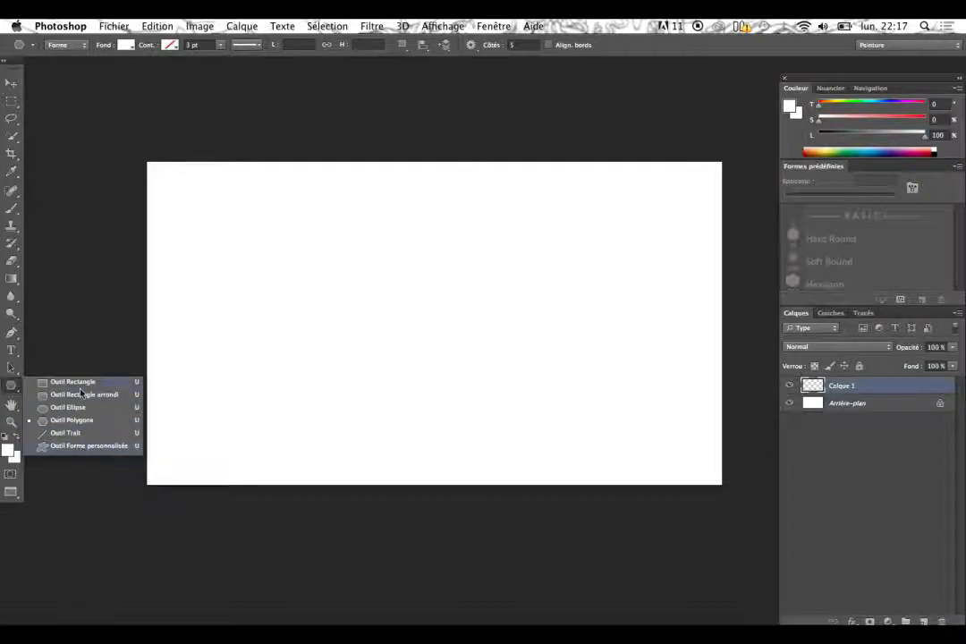
# Set up the Rectangle tool in Forme (shape) mode with a 0 pt stroke.
pyautogui.click(80, 385)
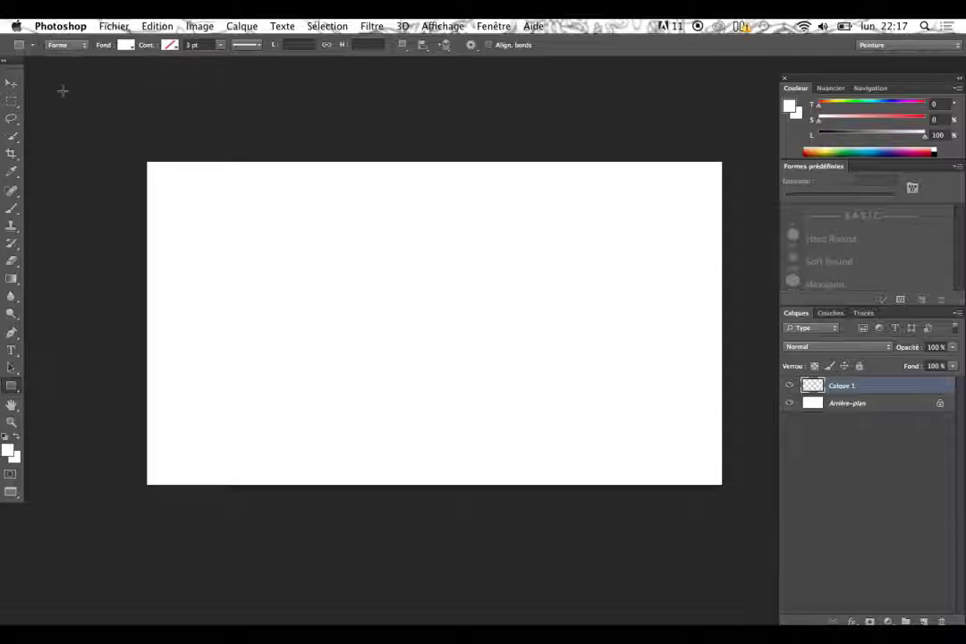
pyautogui.click(79, 49)
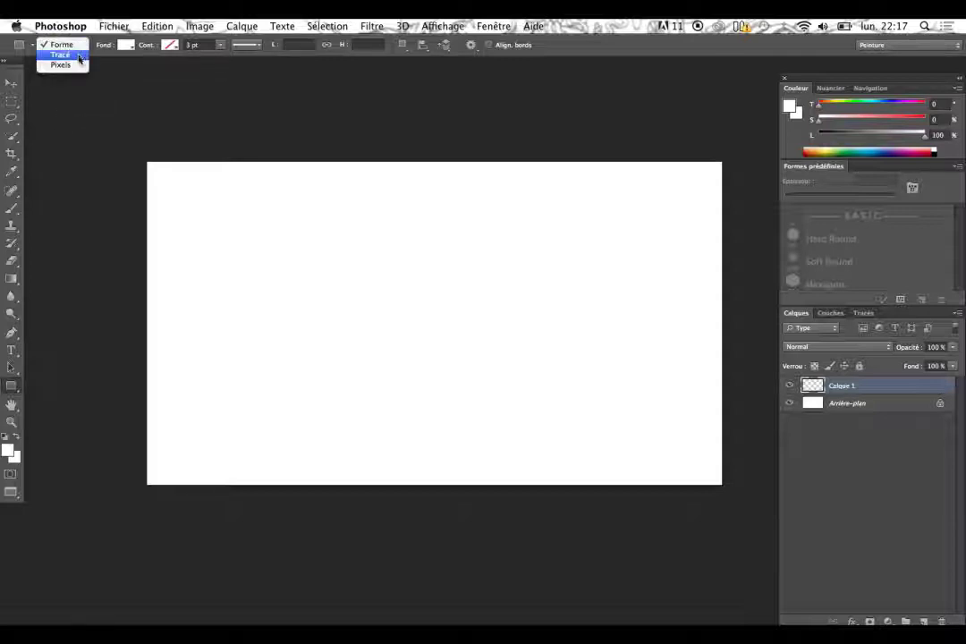
pyautogui.click(78, 50)
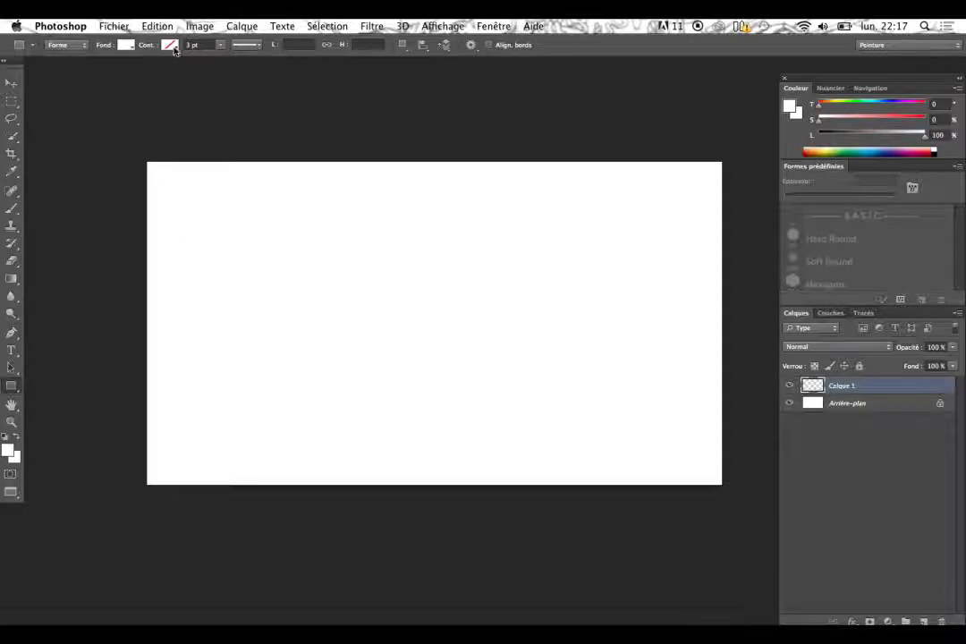
pyautogui.click(220, 45)
pyautogui.moveTo(216, 58); pyautogui.dragTo(188, 58)
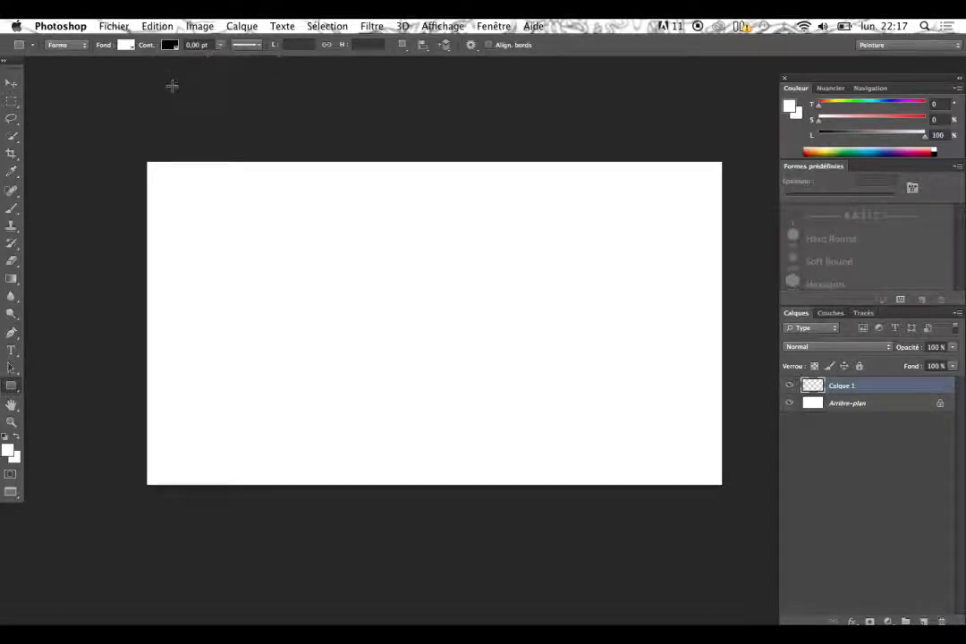
pyautogui.click(170, 82)
# Draw a white rectangle of about 468 × 324 px in the canvas's upper left.
pyautogui.click(453, 340)
pyautogui.click(274, 313)
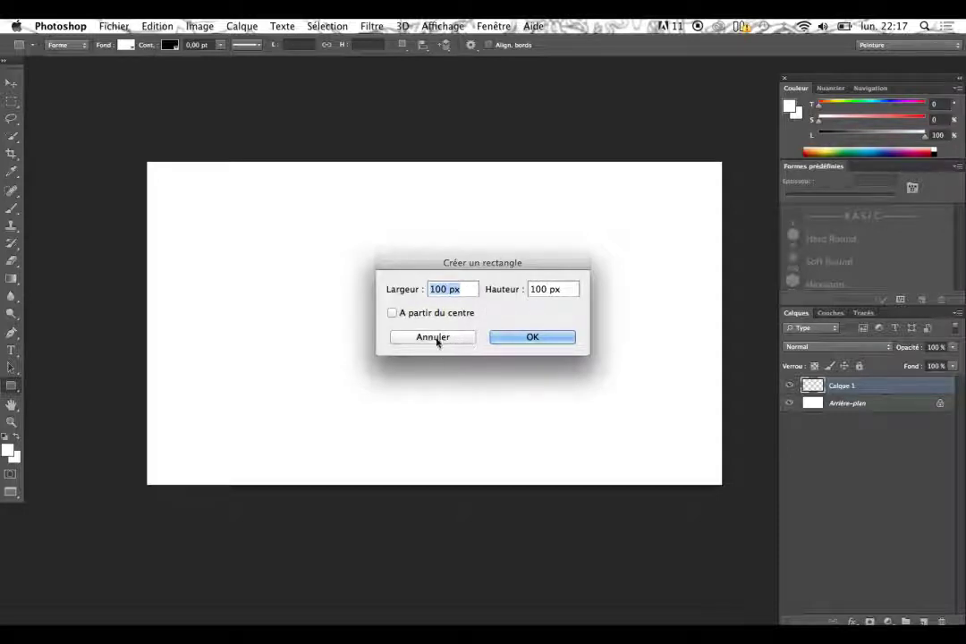
pyautogui.click(436, 337)
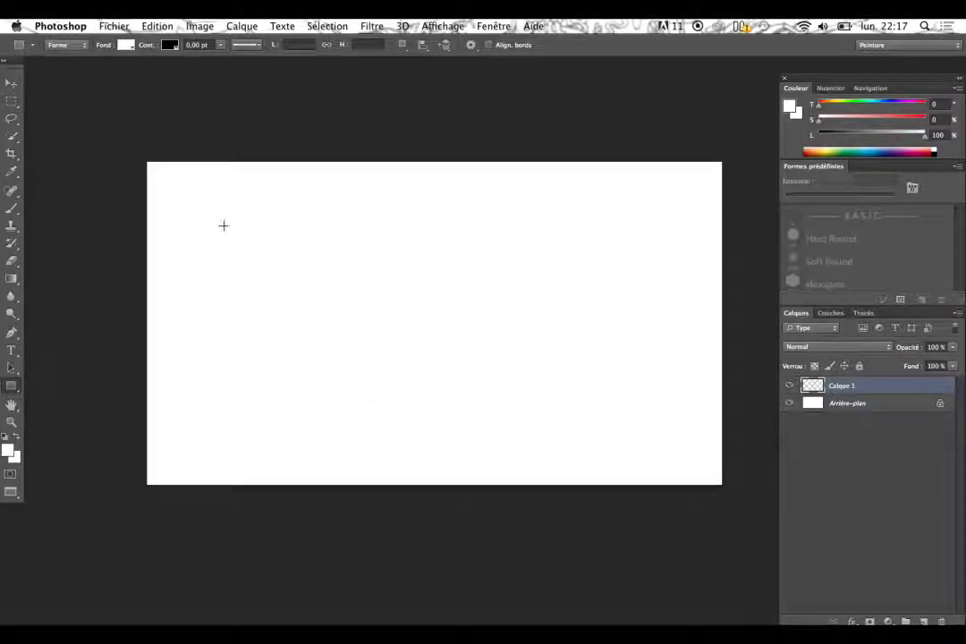
pyautogui.moveTo(224, 220); pyautogui.dragTo(392, 324)
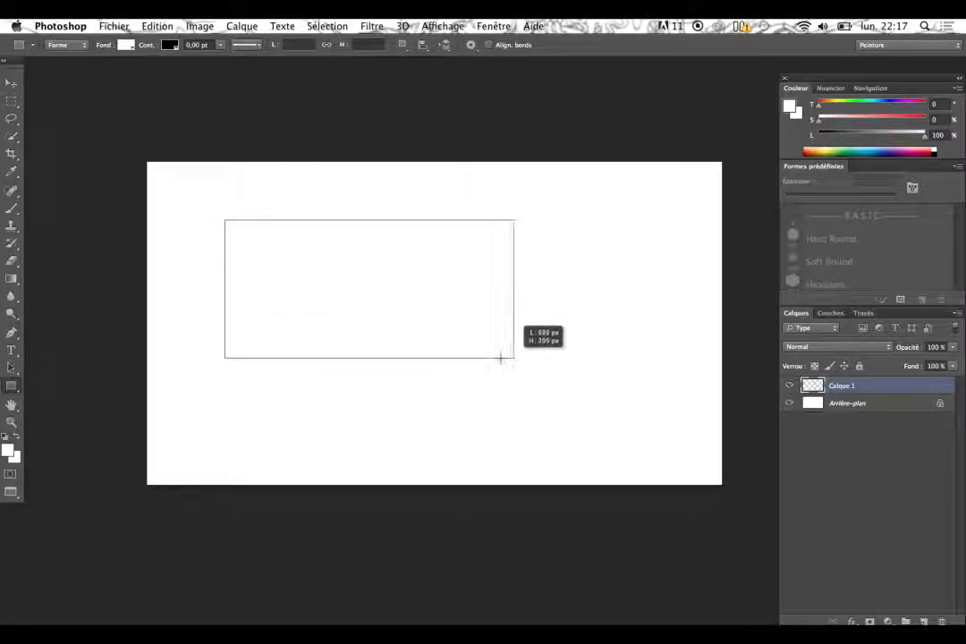
pyautogui.moveTo(392, 324)
pyautogui.mouseDown()
pyautogui.moveTo(407, 366)
pyautogui.moveTo(434, 365)
pyautogui.mouseUp()
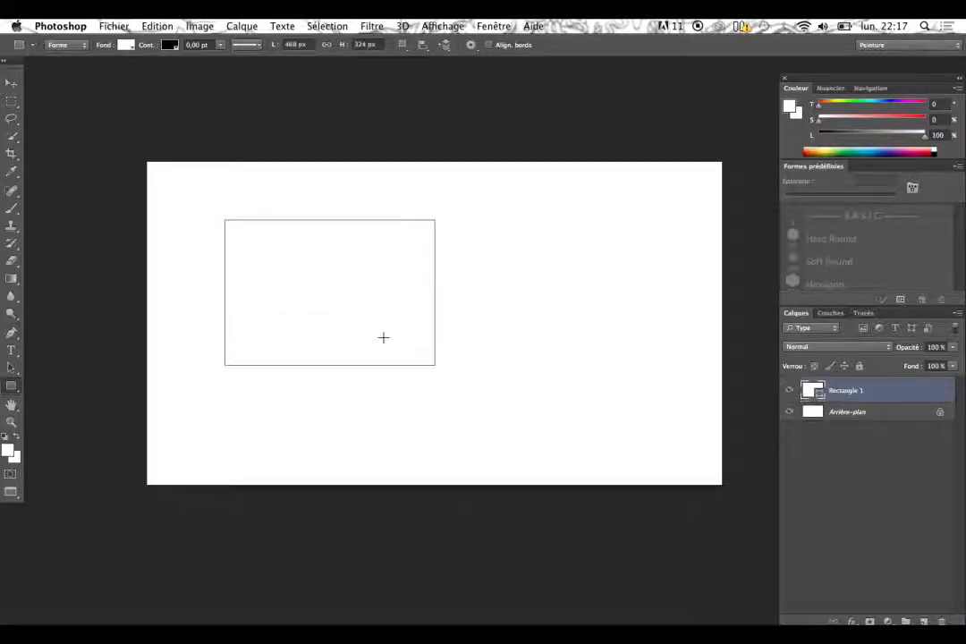
# Fill Rectangle 1 with pale light blue #c7dee3.
pyautogui.doubleClick(815, 392)
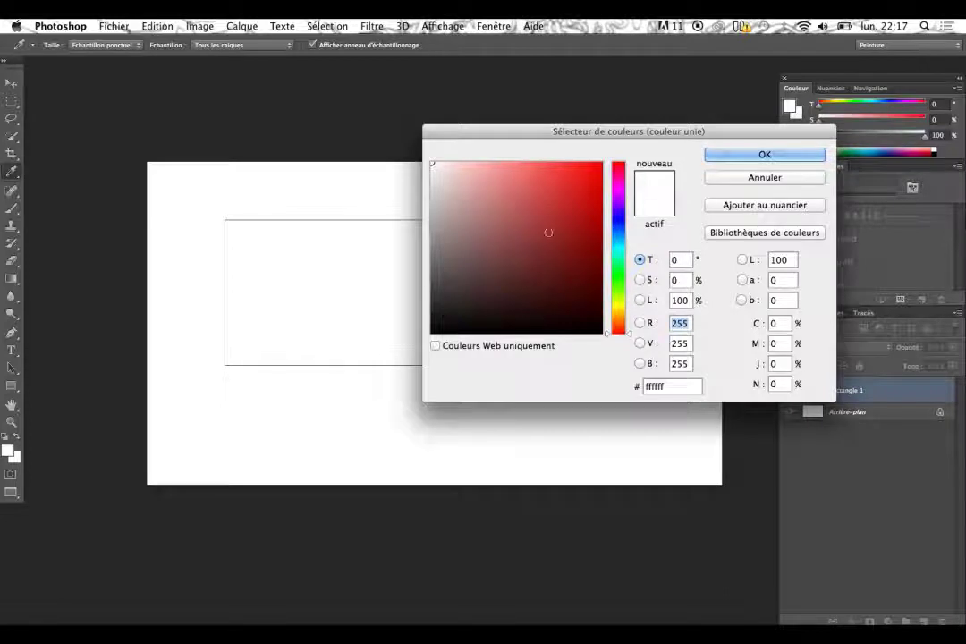
pyautogui.moveTo(618, 252); pyautogui.dragTo(619, 242)
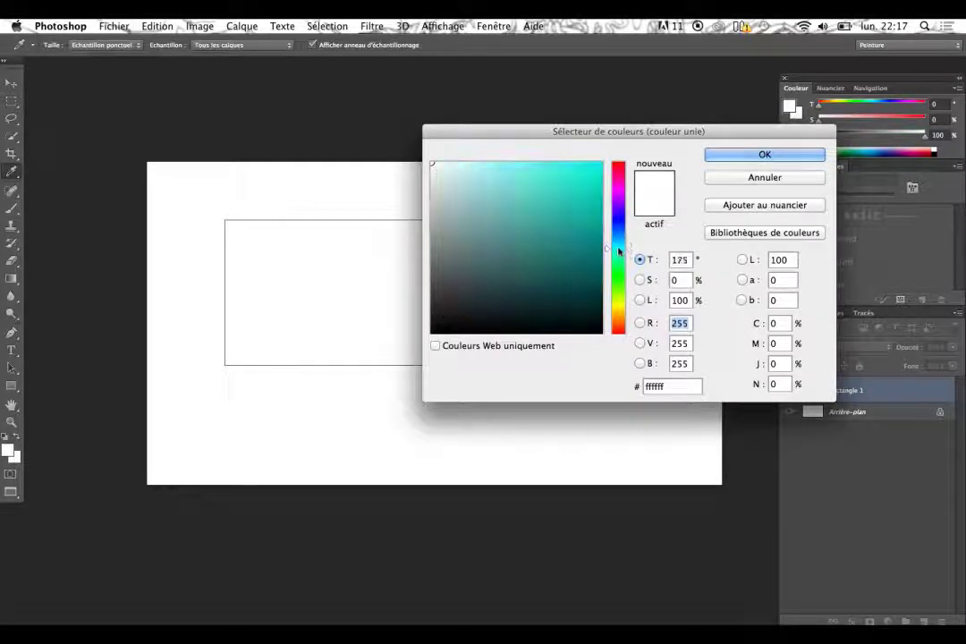
pyautogui.click(447, 190)
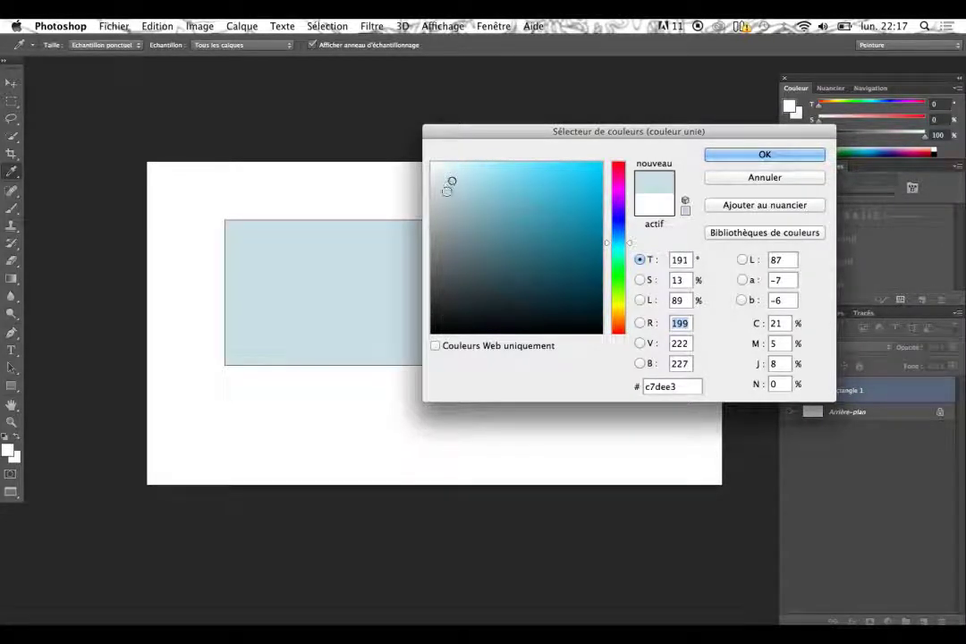
pyautogui.click(446, 186)
pyautogui.click(727, 156)
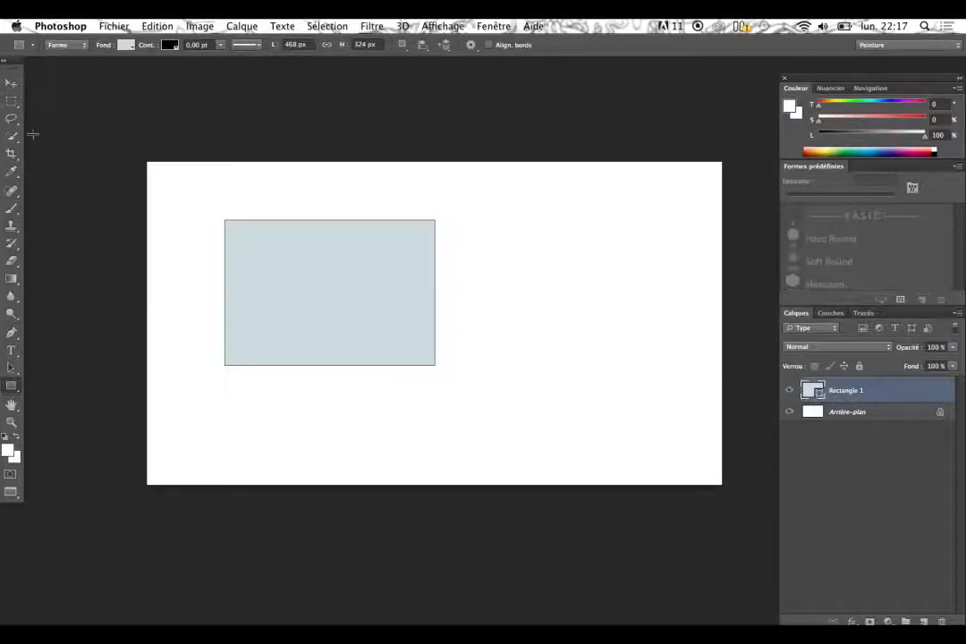
# Move the rectangle to the middle of the canvas.
pyautogui.click(11, 82)
pyautogui.moveTo(324, 285); pyautogui.dragTo(442, 300)
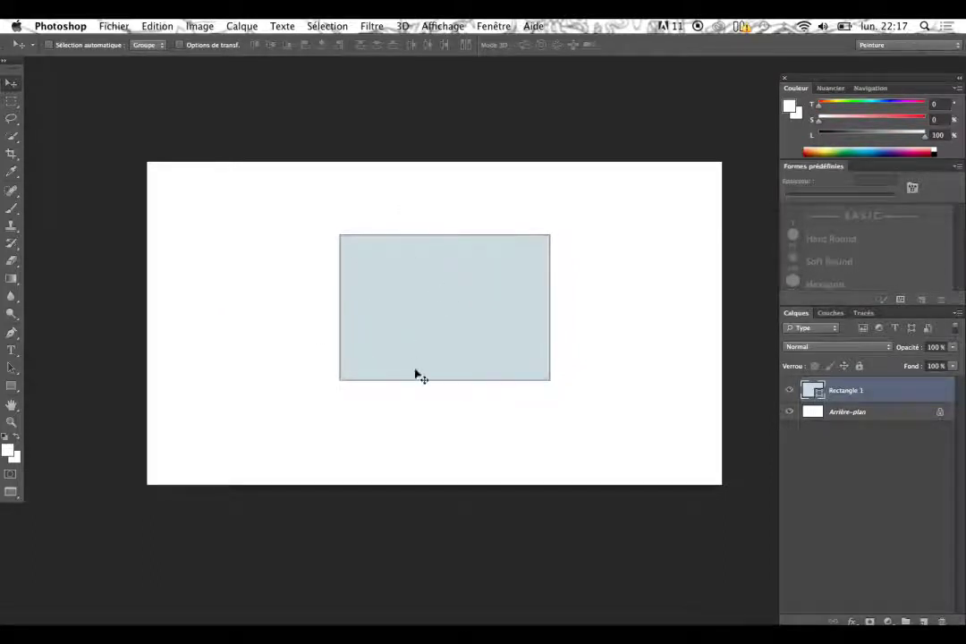
pyautogui.moveTo(449, 304); pyautogui.dragTo(443, 304)
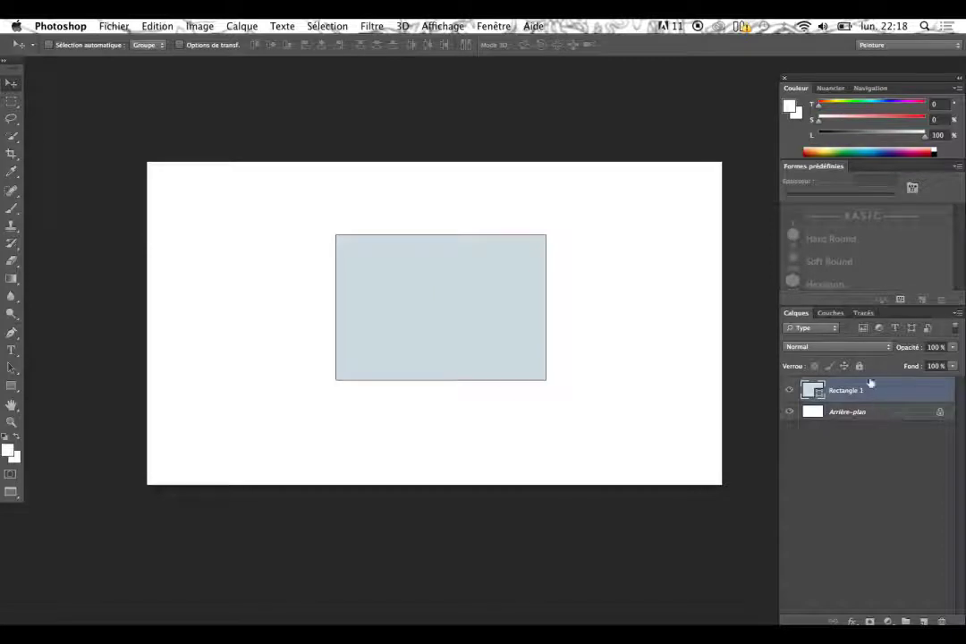
# Make two copies of Rectangle 1, move the original to the top, and select copie 2.
pyautogui.moveTo(891, 391); pyautogui.dragTo(925, 621)
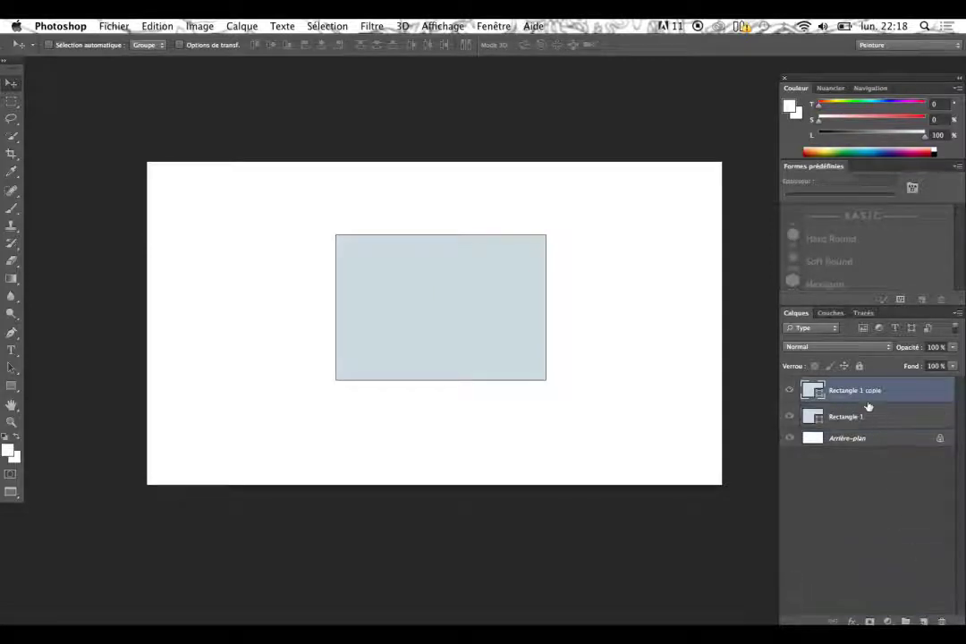
pyautogui.moveTo(872, 392)
pyautogui.mouseDown()
pyautogui.moveTo(884, 392)
pyautogui.moveTo(766, 412)
pyautogui.mouseUp()
pyautogui.moveTo(873, 394); pyautogui.dragTo(925, 621)
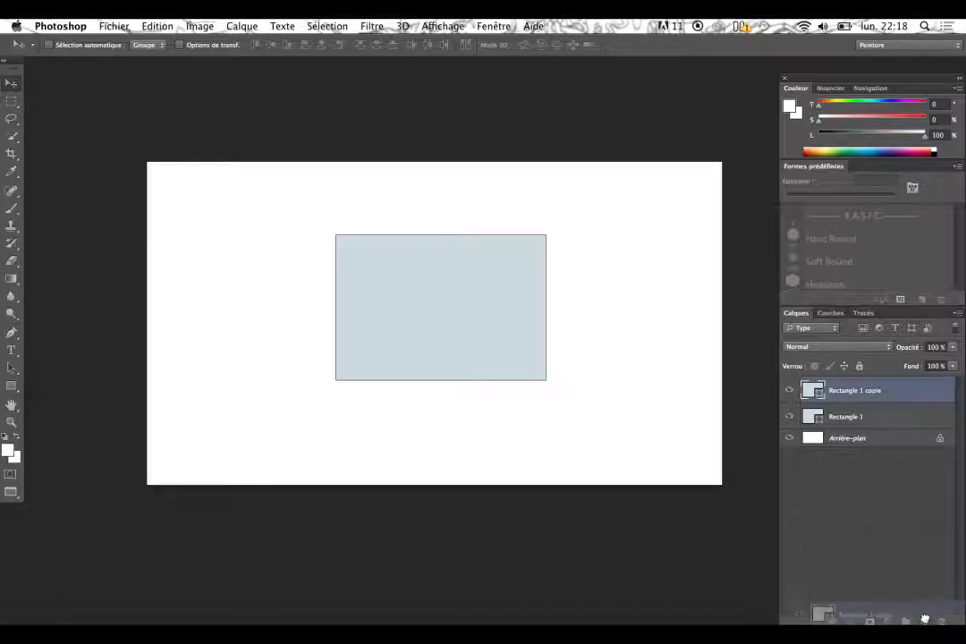
pyautogui.moveTo(850, 446); pyautogui.dragTo(855, 387)
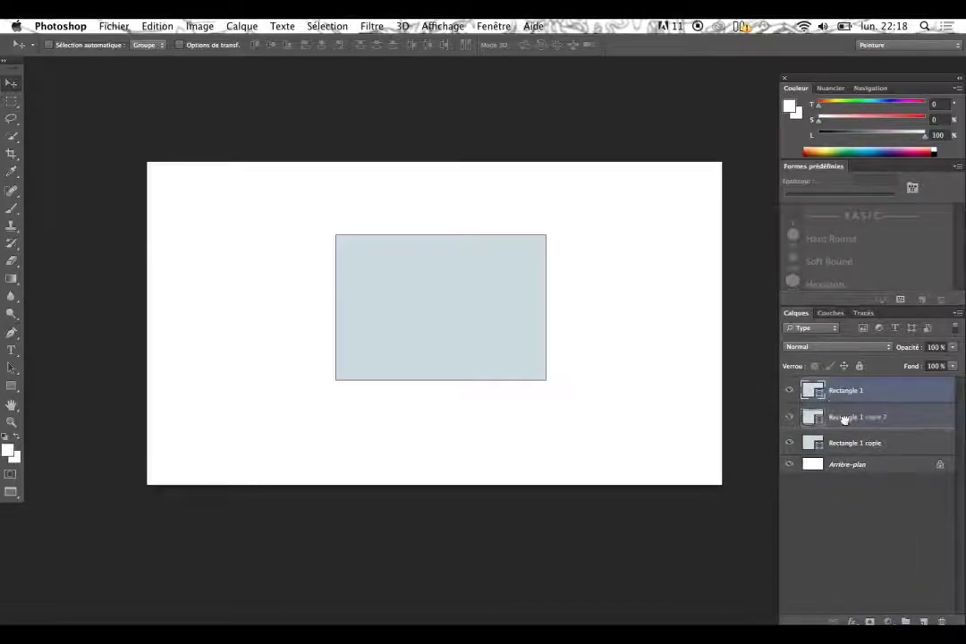
pyautogui.click(854, 416)
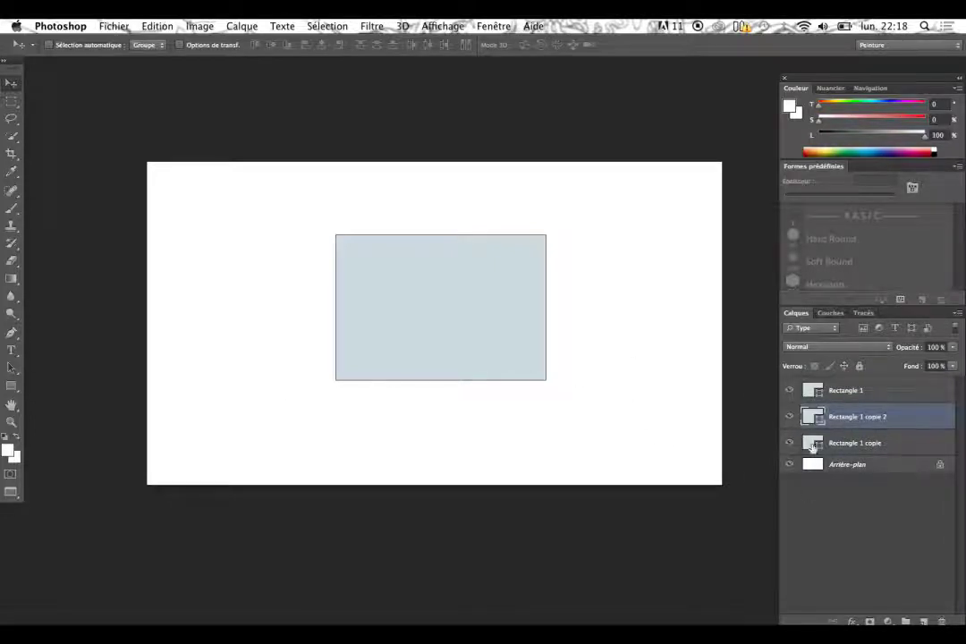
# Convert Rectangle 1 copie 2 to a smart object, open its contents, then close them.
pyautogui.rightClick(881, 420)
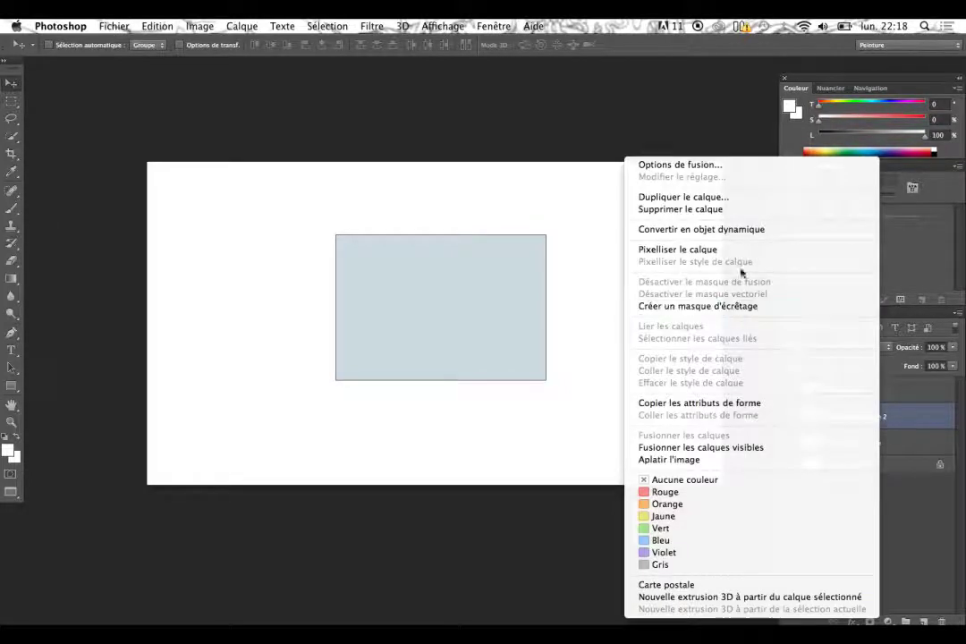
pyautogui.click(742, 232)
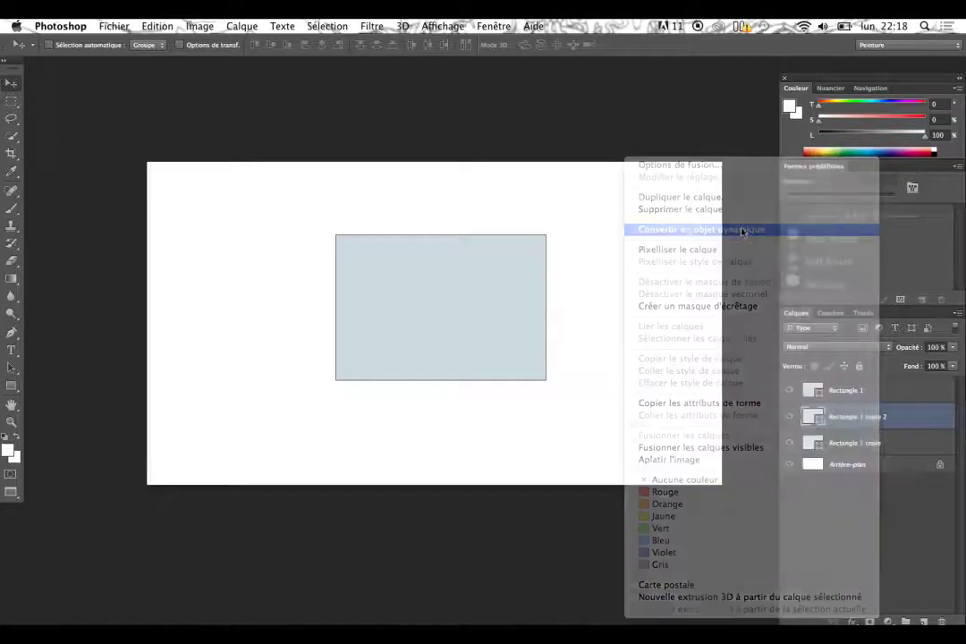
pyautogui.doubleClick(816, 417)
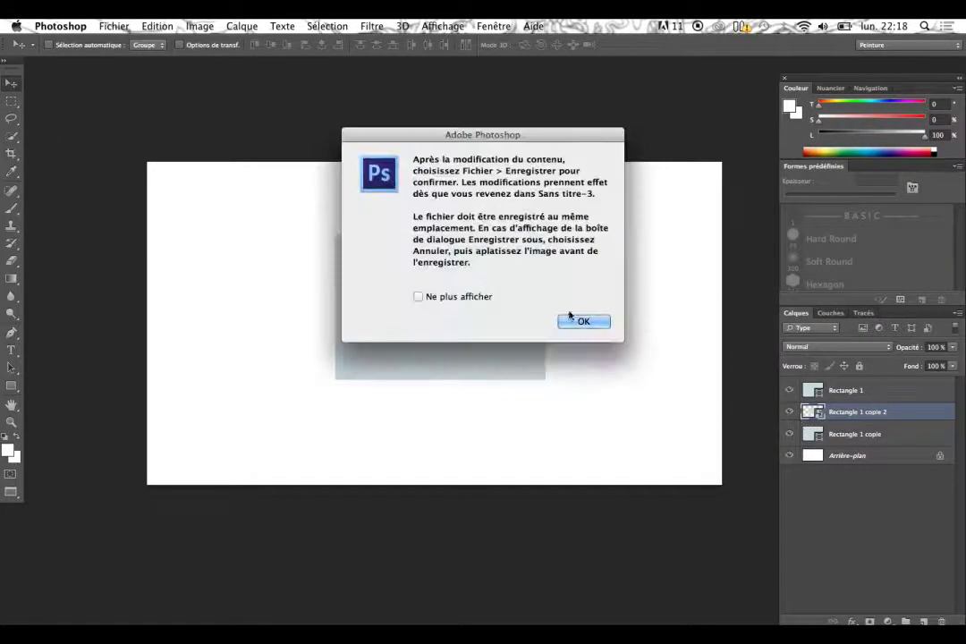
pyautogui.click(586, 327)
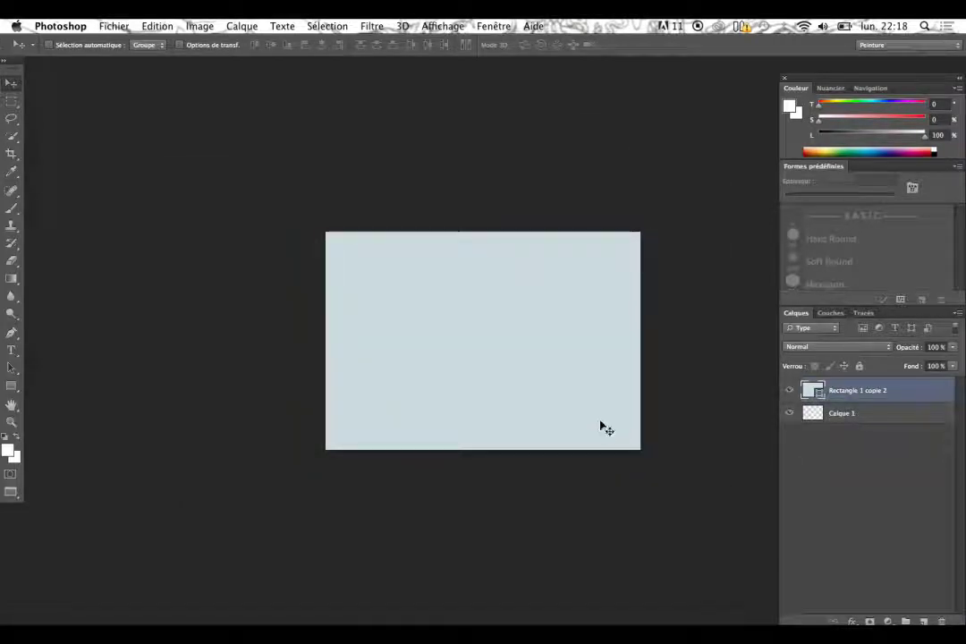
pyautogui.hotkey('ctrl', 'w')
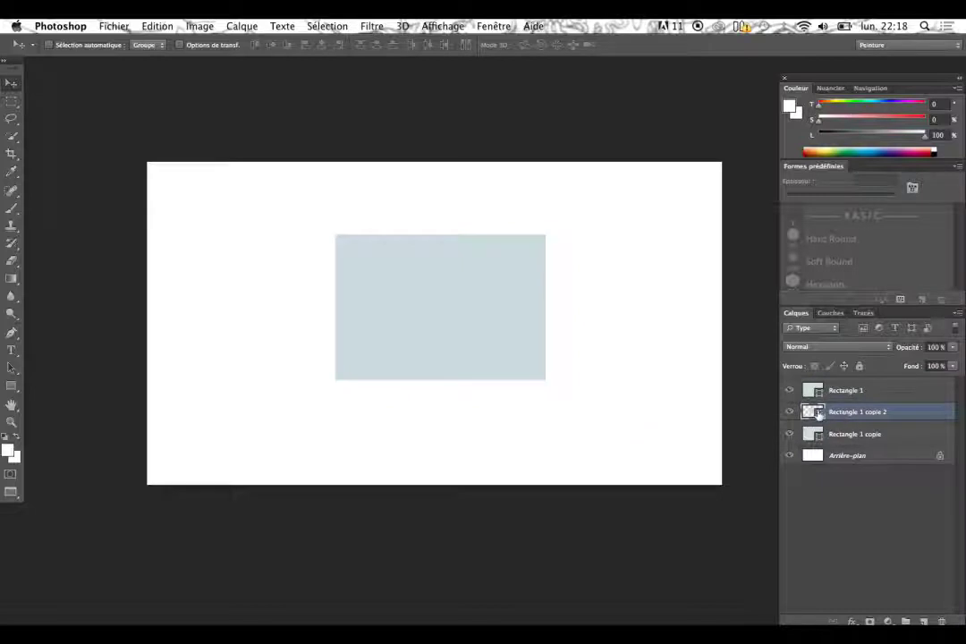
# Fill Rectangle 1 copie 2 with black (000000), briefly hiding Rectangle 1 to check it.
pyautogui.doubleClick(817, 419)
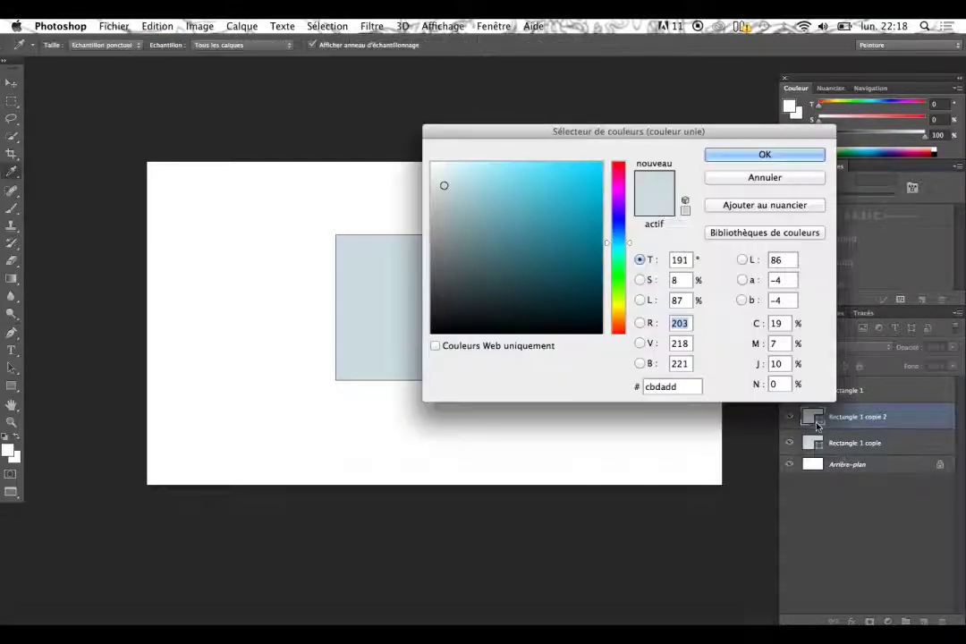
pyautogui.moveTo(461, 289); pyautogui.dragTo(372, 352)
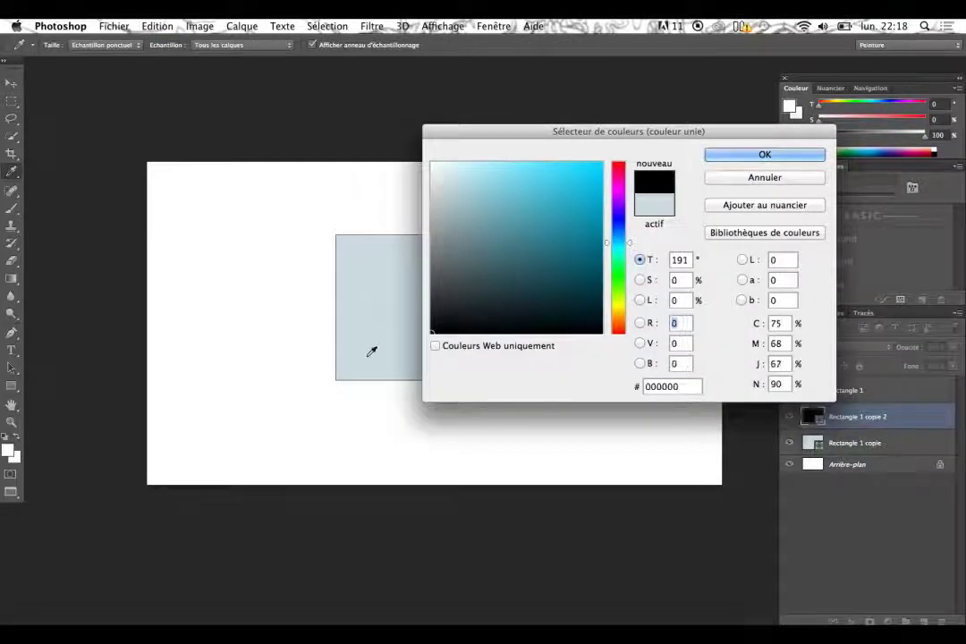
pyautogui.click(766, 154)
pyautogui.click(789, 391)
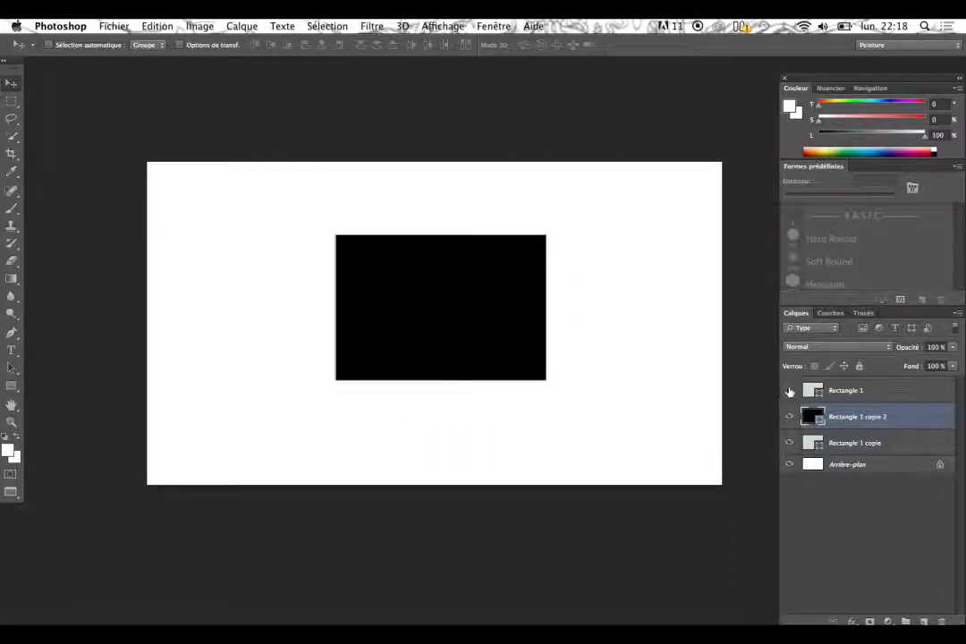
pyautogui.click(789, 417)
# Fill Rectangle 1 copie with black as well.
pyautogui.doubleClick(813, 443)
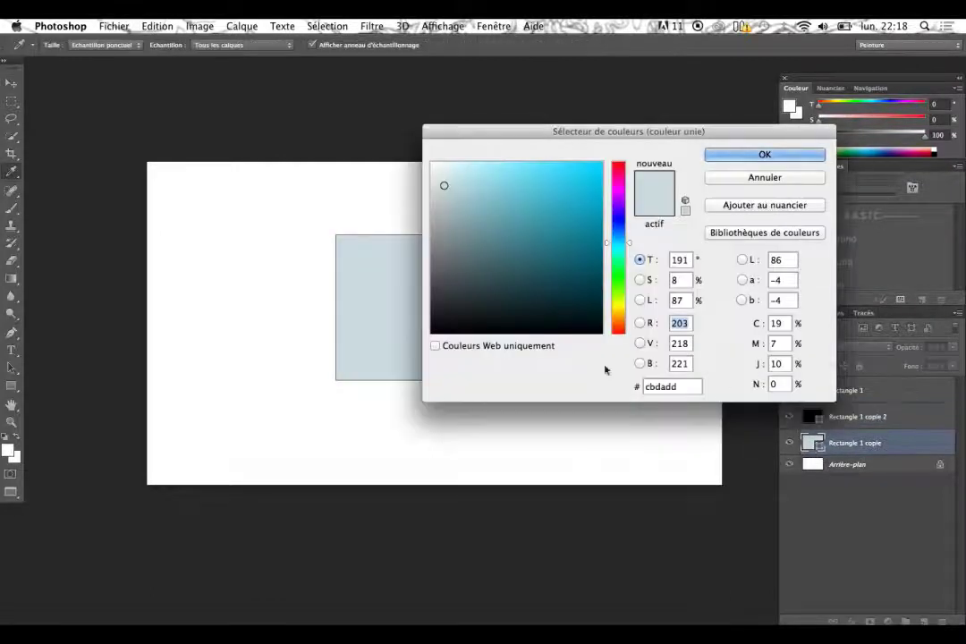
pyautogui.moveTo(447, 320); pyautogui.dragTo(430, 333)
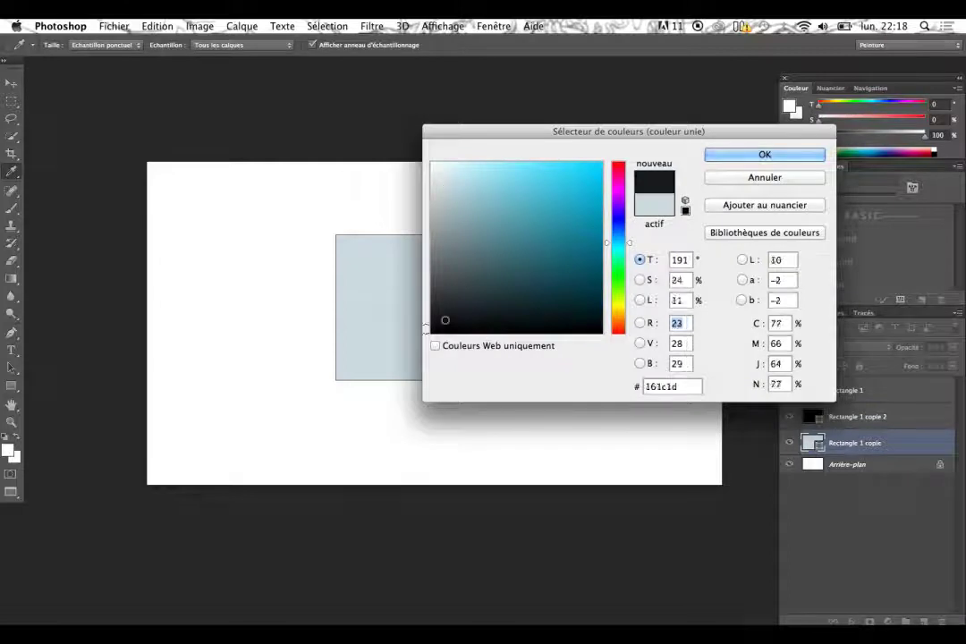
pyautogui.click(743, 155)
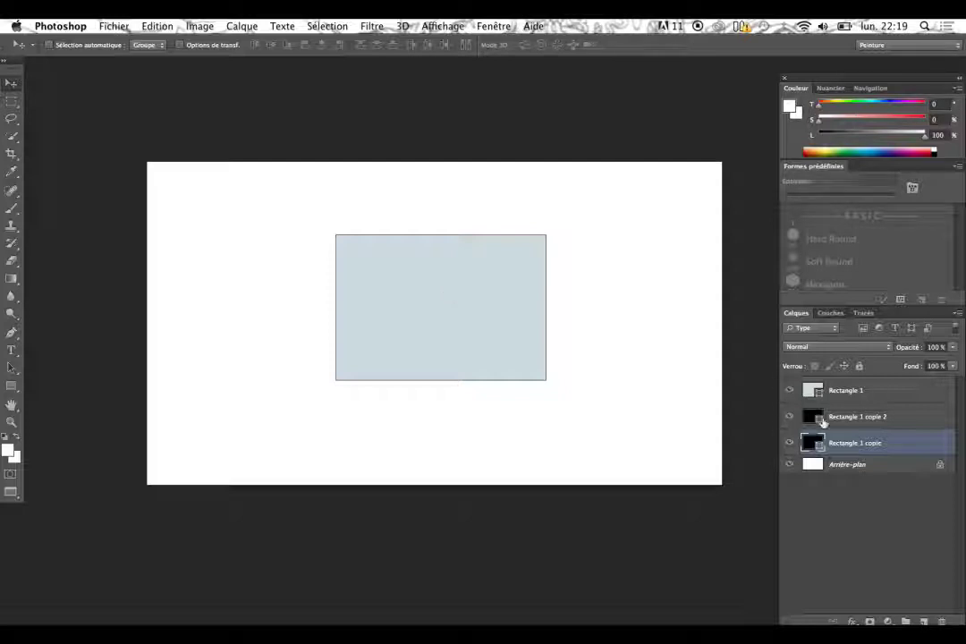
# Hide Rectangle 1 copie and convert the black Rectangle 1 copie 2 to a smart object.
pyautogui.click(789, 443)
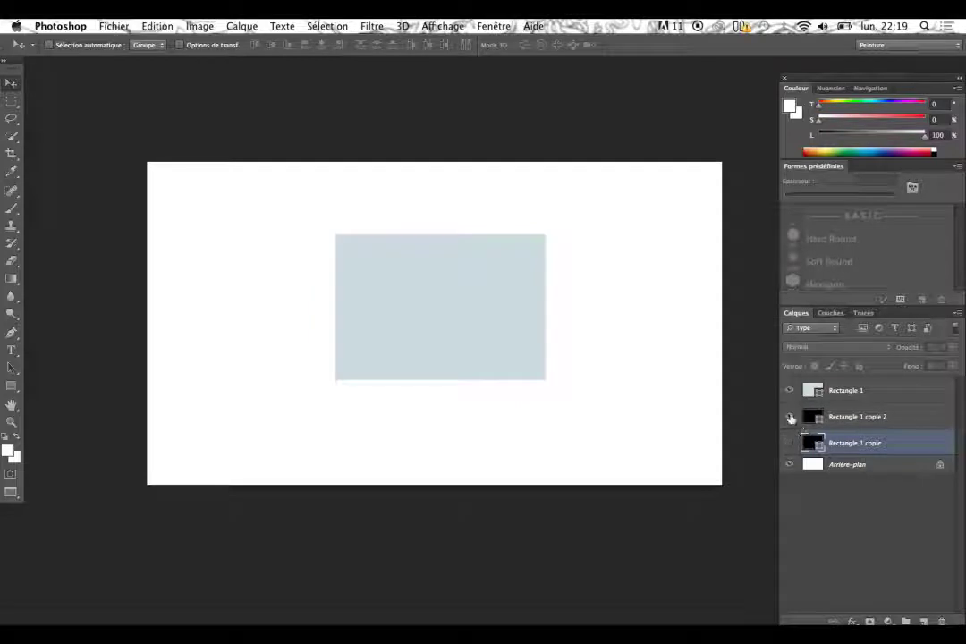
pyautogui.click(850, 418)
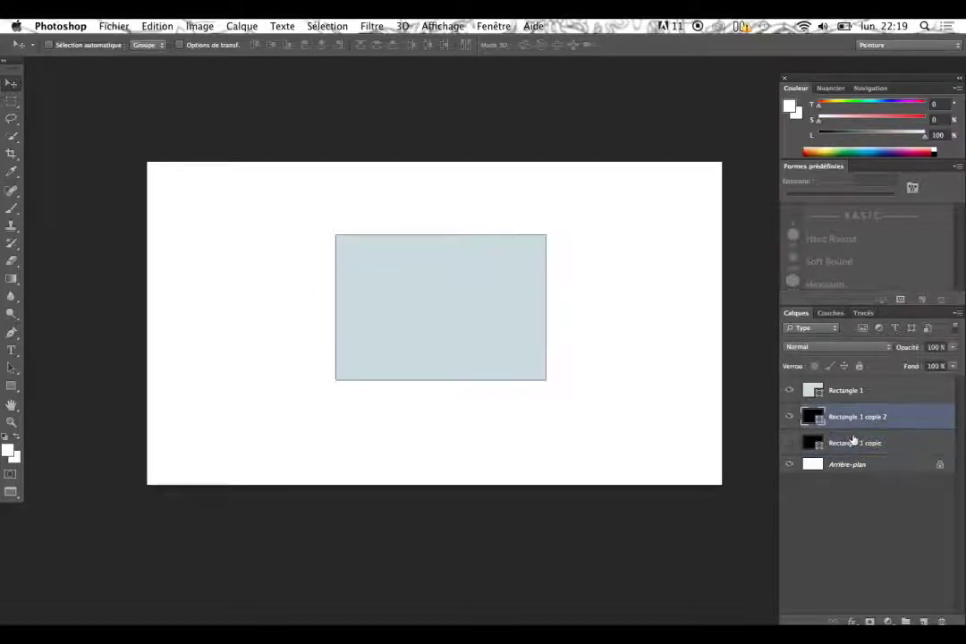
pyautogui.rightClick(901, 420)
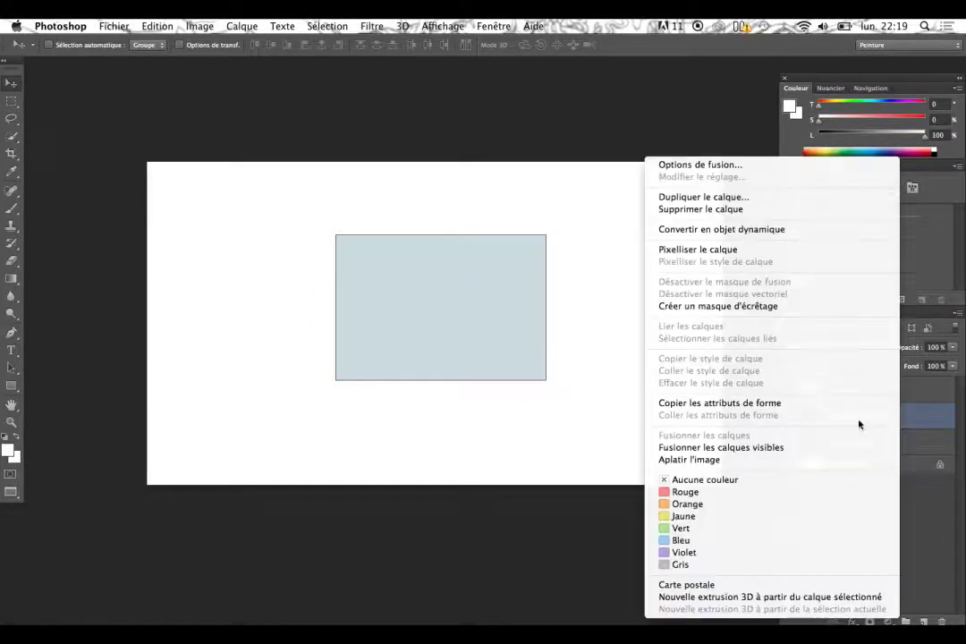
pyautogui.click(797, 229)
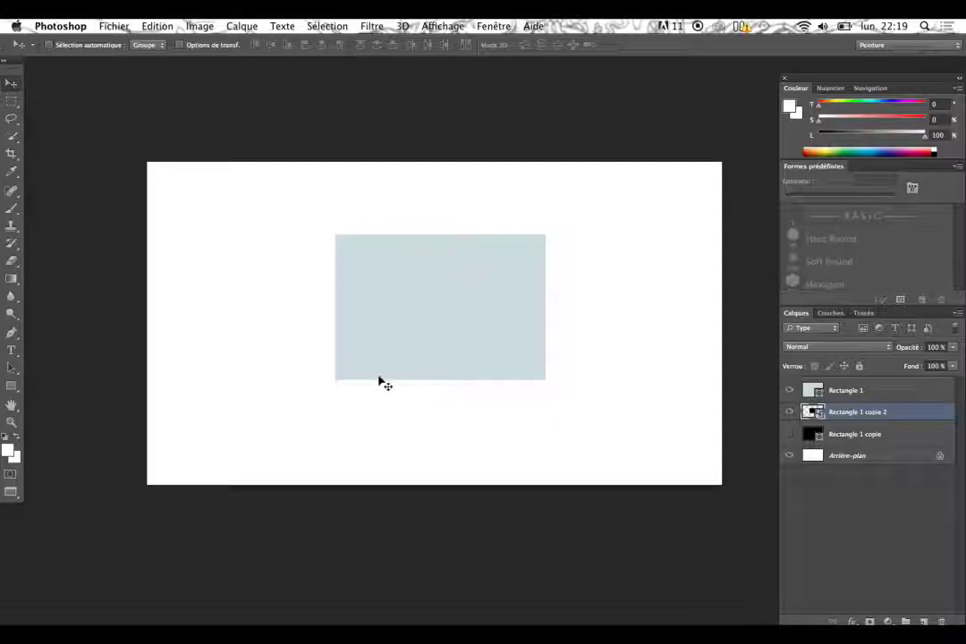
# Apply a Flou gaussien with a 6,0-pixel radius to Rectangle 1 copie 2.
pyautogui.click(372, 26)
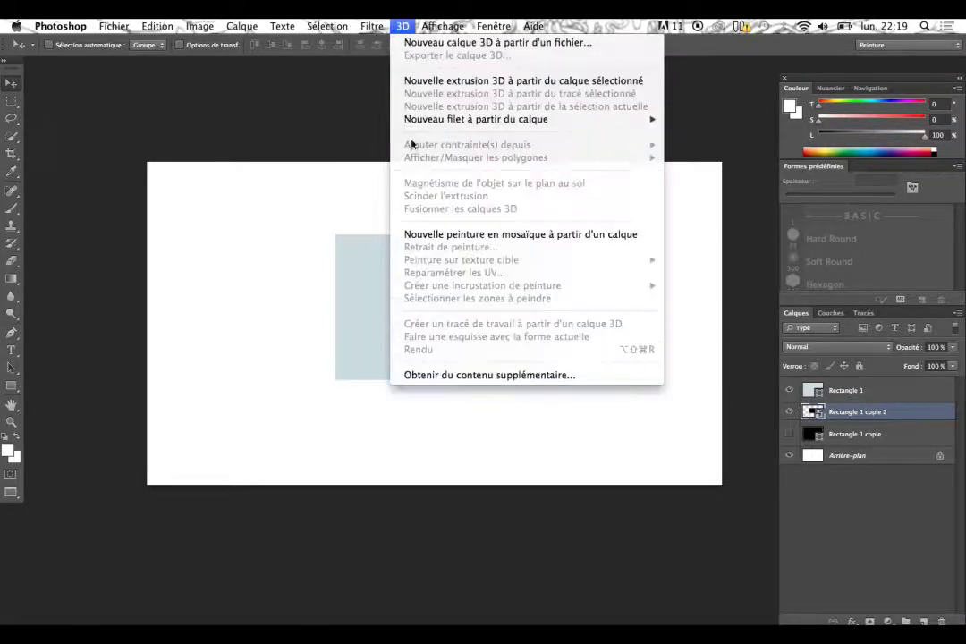
pyautogui.moveTo(395, 182)
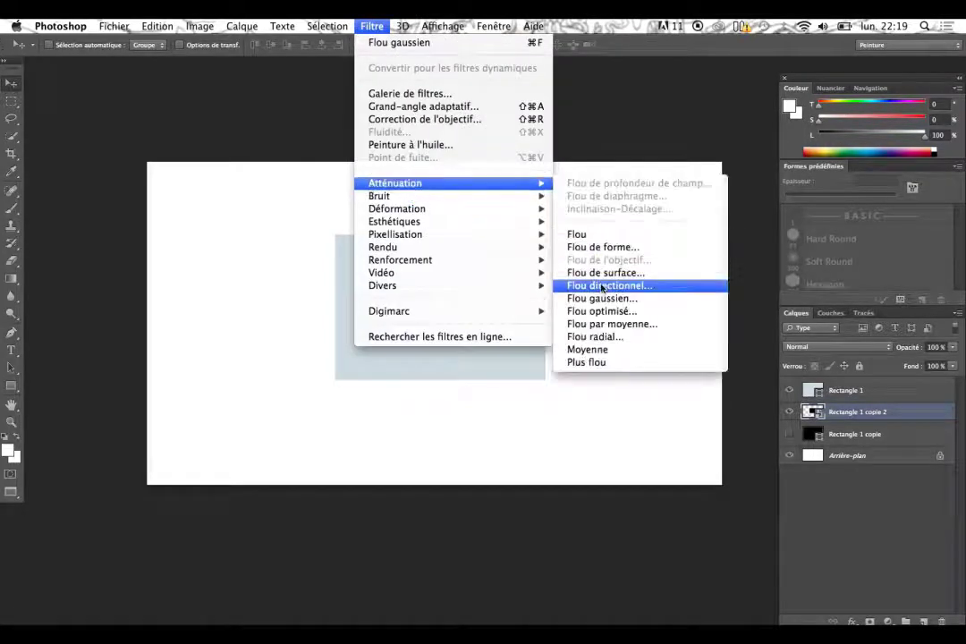
pyautogui.click(606, 301)
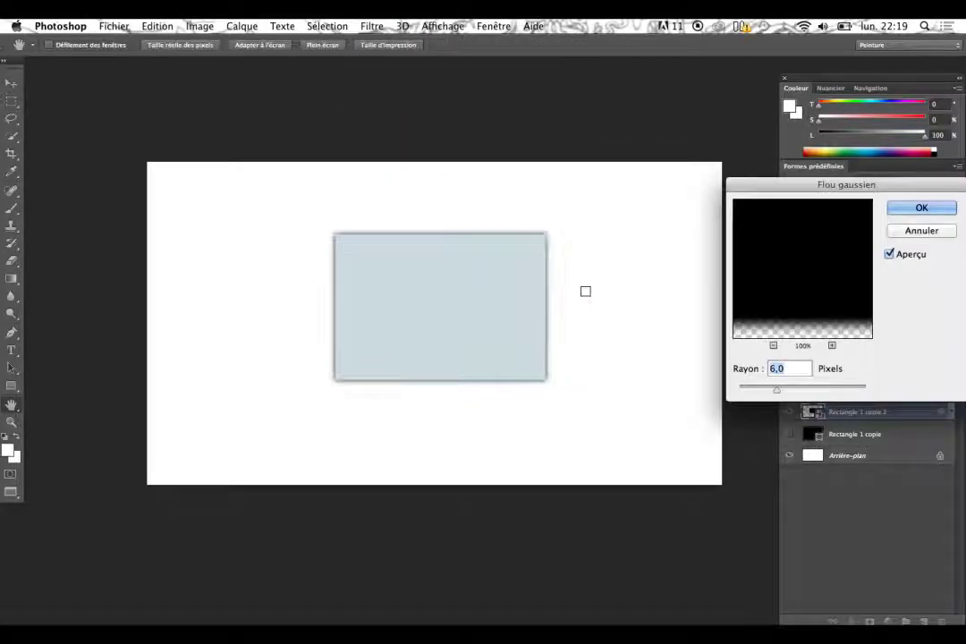
pyautogui.click(901, 213)
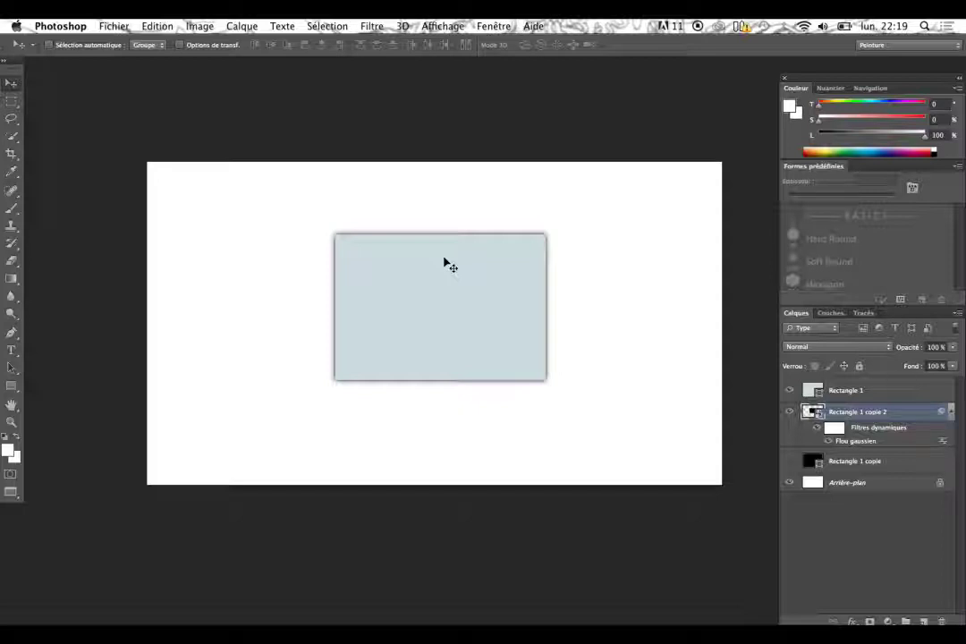
# Start a free transform of the blurred shadow layer in warp mode.
pyautogui.hotkey('ctrl', 't')
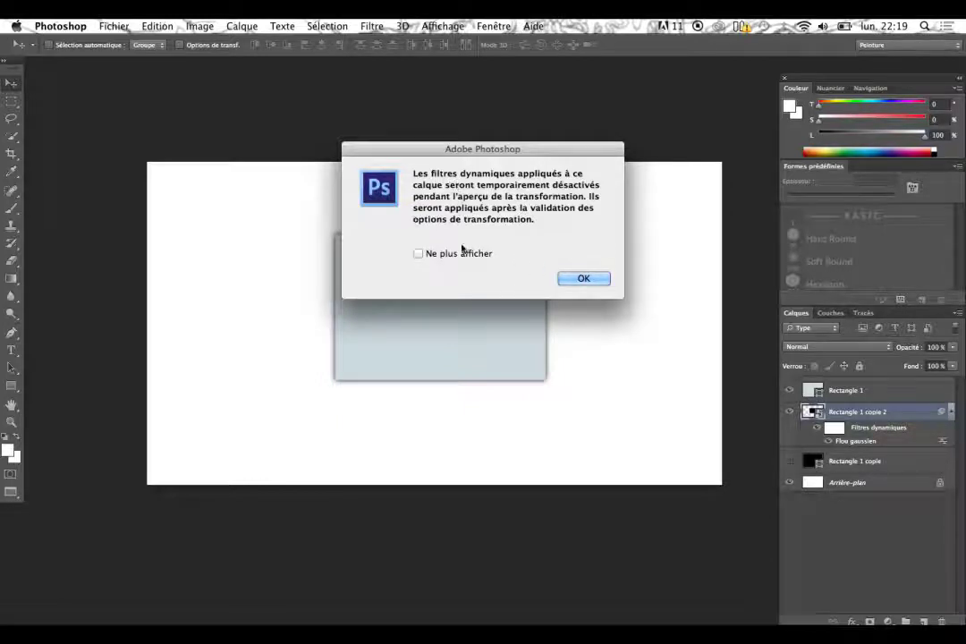
pyautogui.click(577, 280)
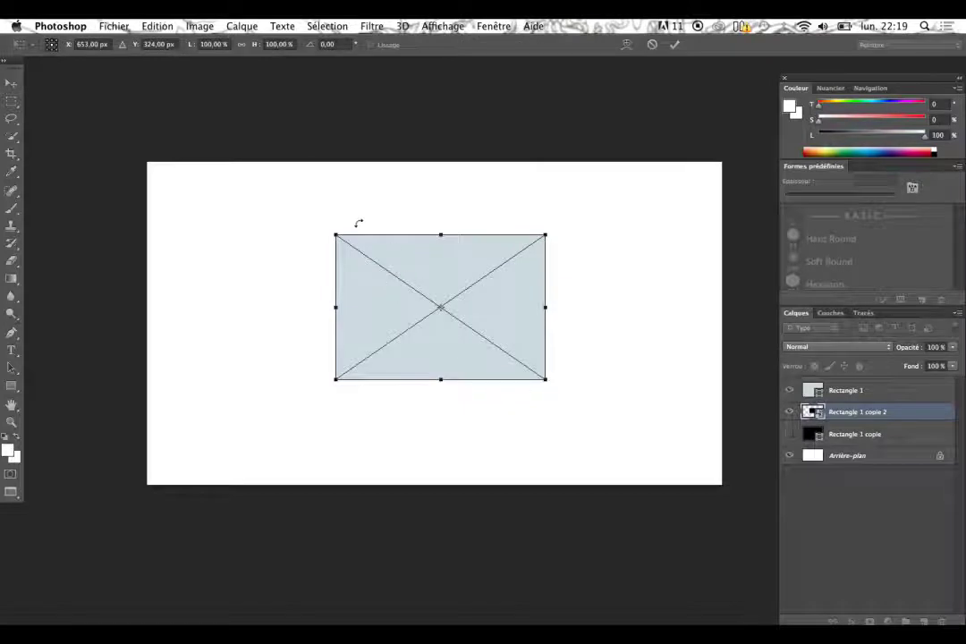
pyautogui.rightClick(394, 279)
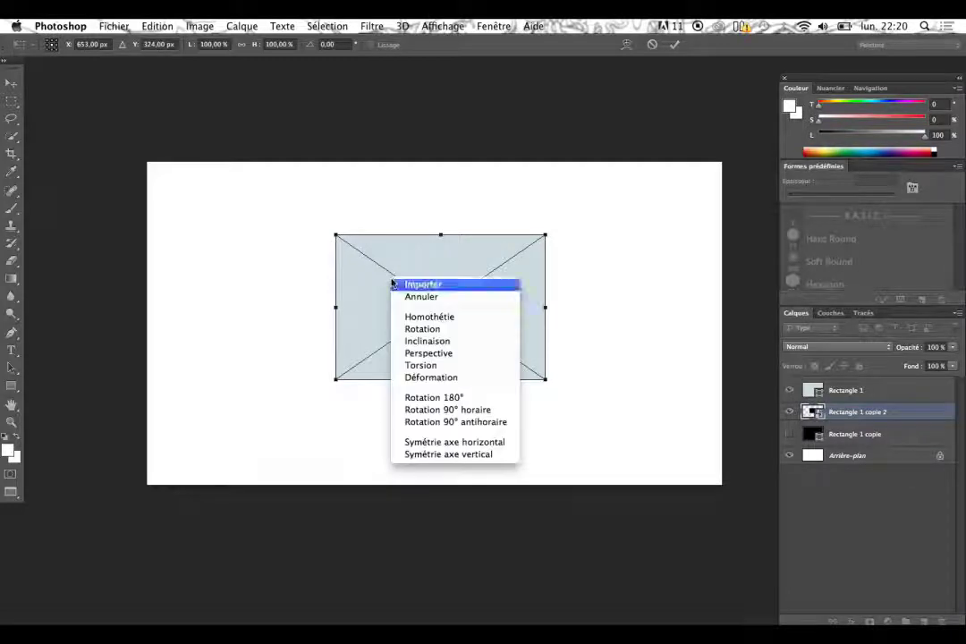
pyautogui.click(438, 377)
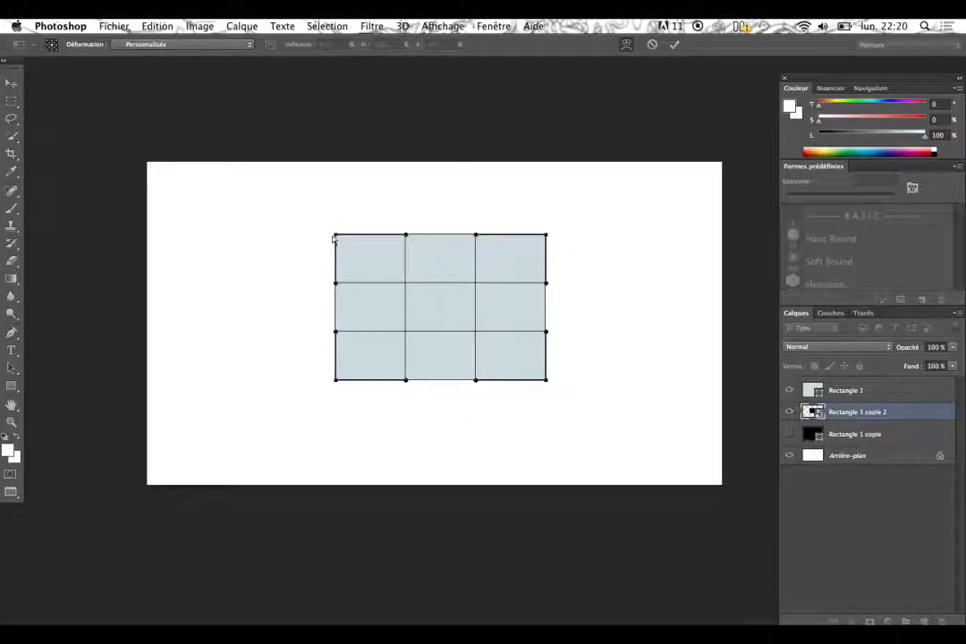
# Warp the shadow's four corners outward past the blue rectangle and commit.
pyautogui.moveTo(334, 237); pyautogui.dragTo(330, 231)
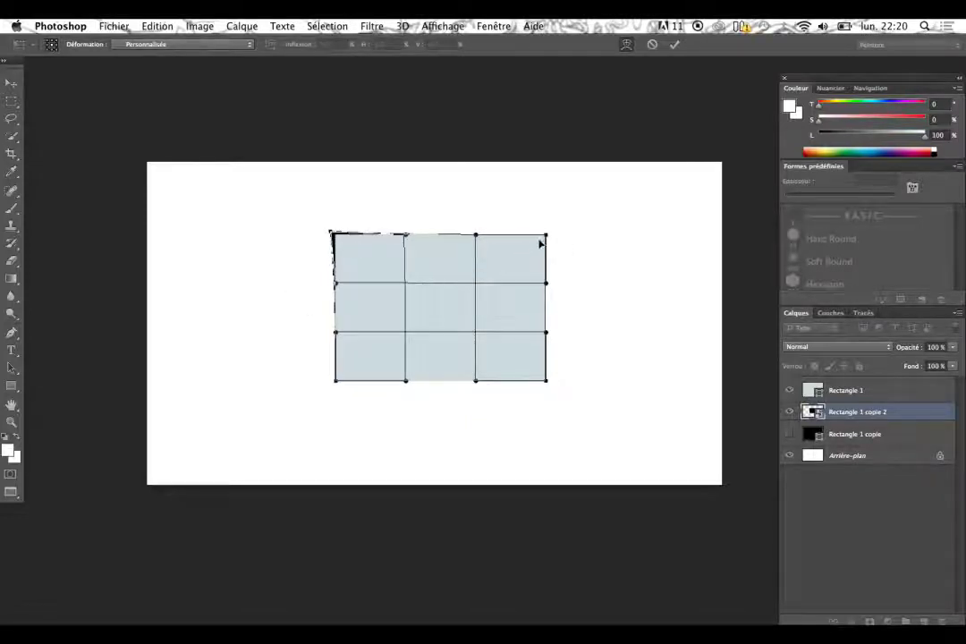
pyautogui.moveTo(545, 235); pyautogui.dragTo(550, 231)
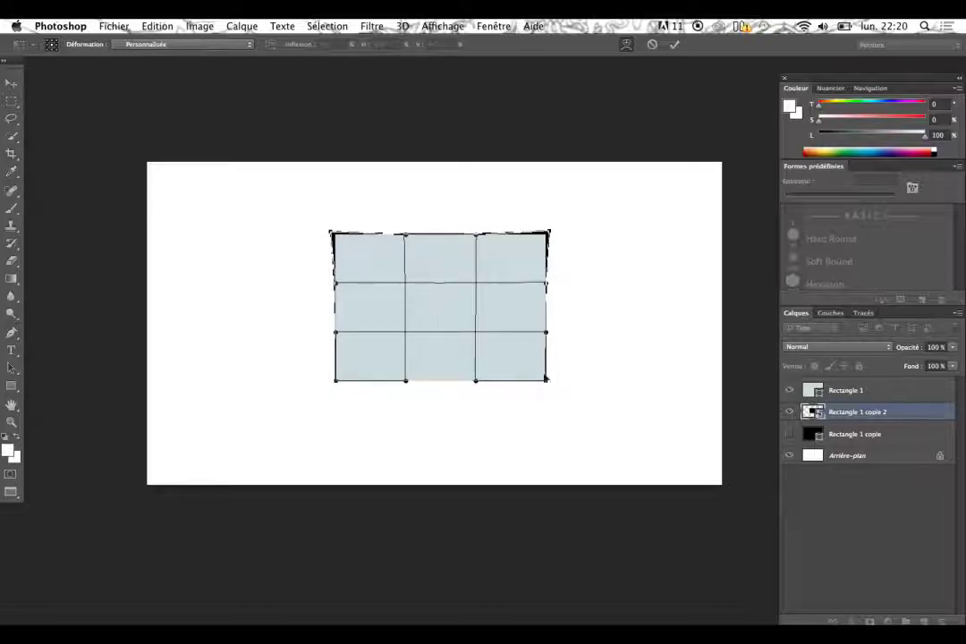
pyautogui.moveTo(548, 386); pyautogui.dragTo(551, 388)
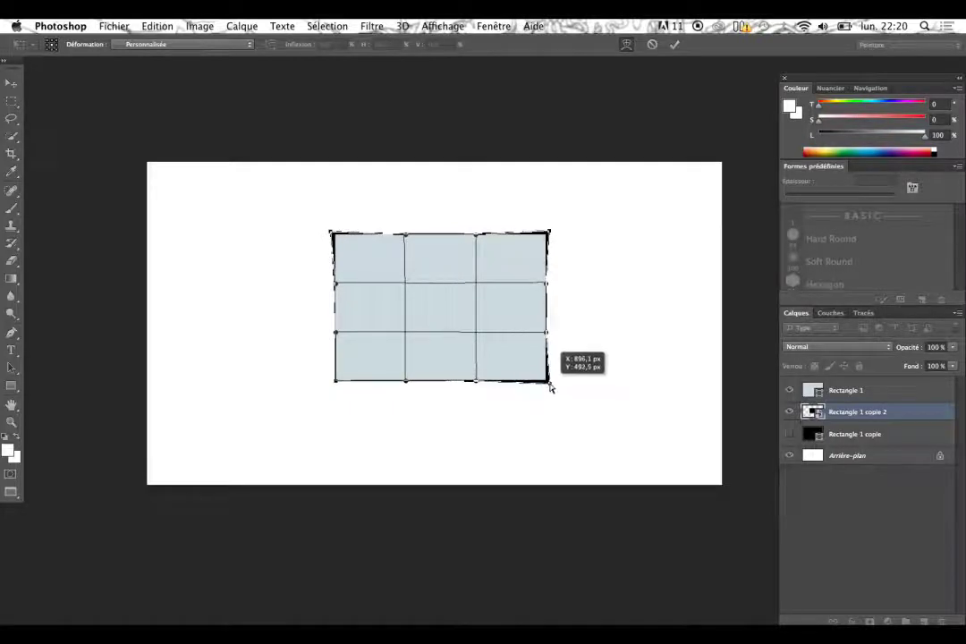
pyautogui.moveTo(336, 384); pyautogui.dragTo(332, 381)
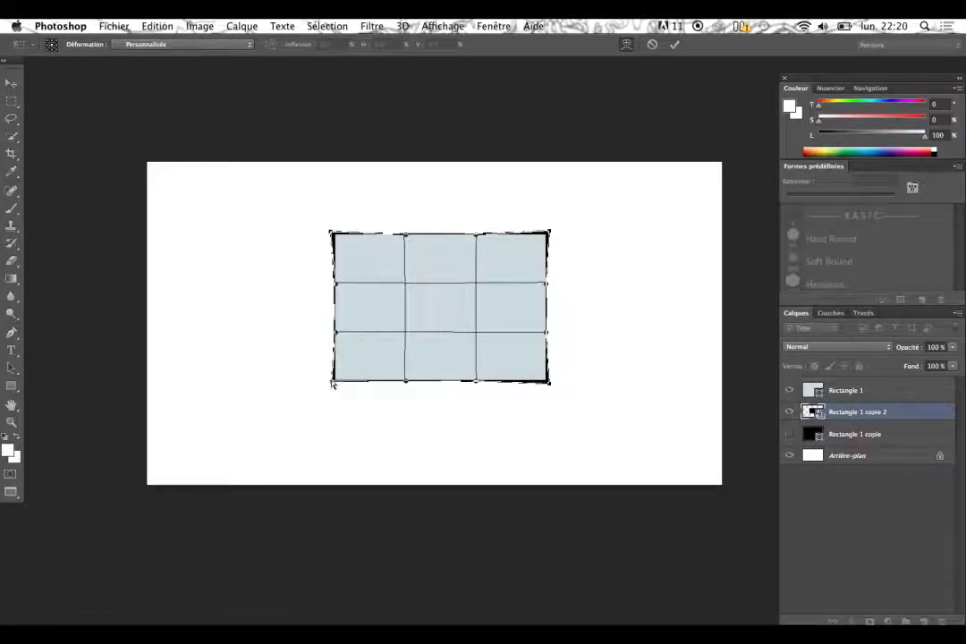
pyautogui.moveTo(332, 385); pyautogui.dragTo(330, 387)
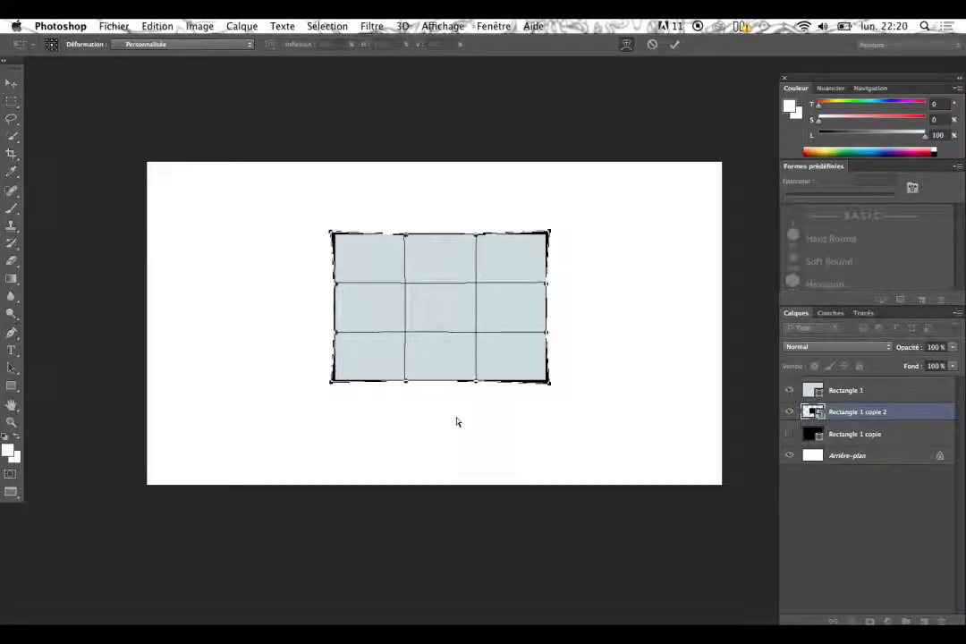
pyautogui.press('Return')
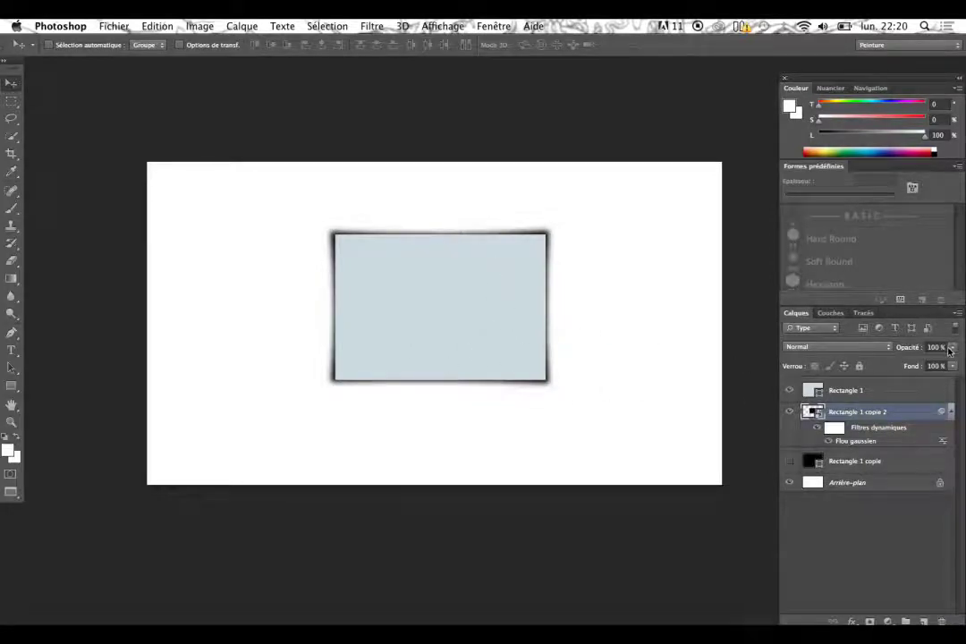
# Shrink the blurred shadow slightly, nudge it 3 px left and 1 px up, and set opacity to 28%.
pyautogui.moveTo(951, 347)
pyautogui.mouseDown()
pyautogui.moveTo(926, 366)
pyautogui.moveTo(912, 362)
pyautogui.mouseUp()
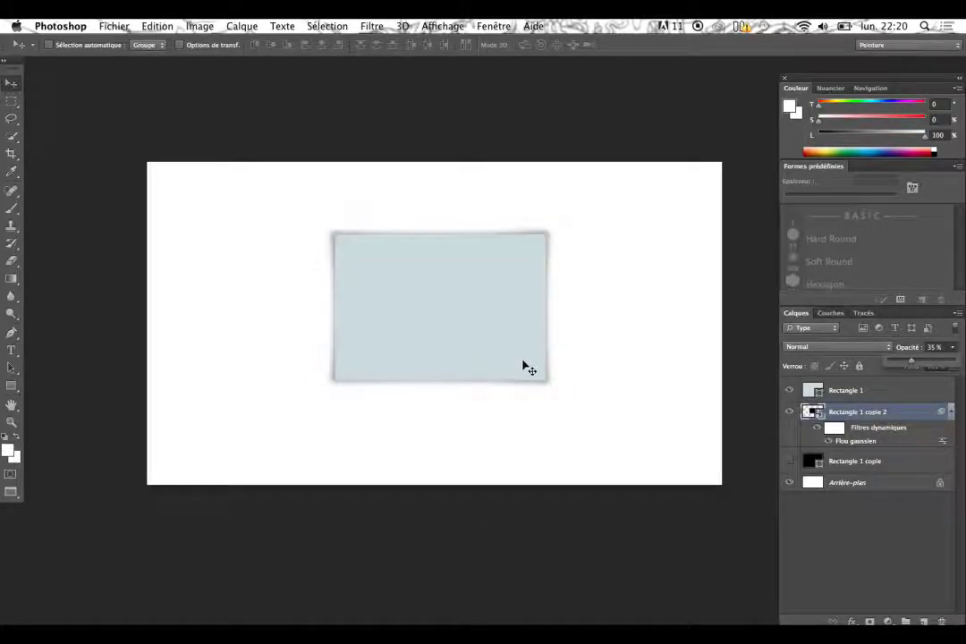
pyautogui.hotkey('ctrl', 't')
pyautogui.click(580, 278)
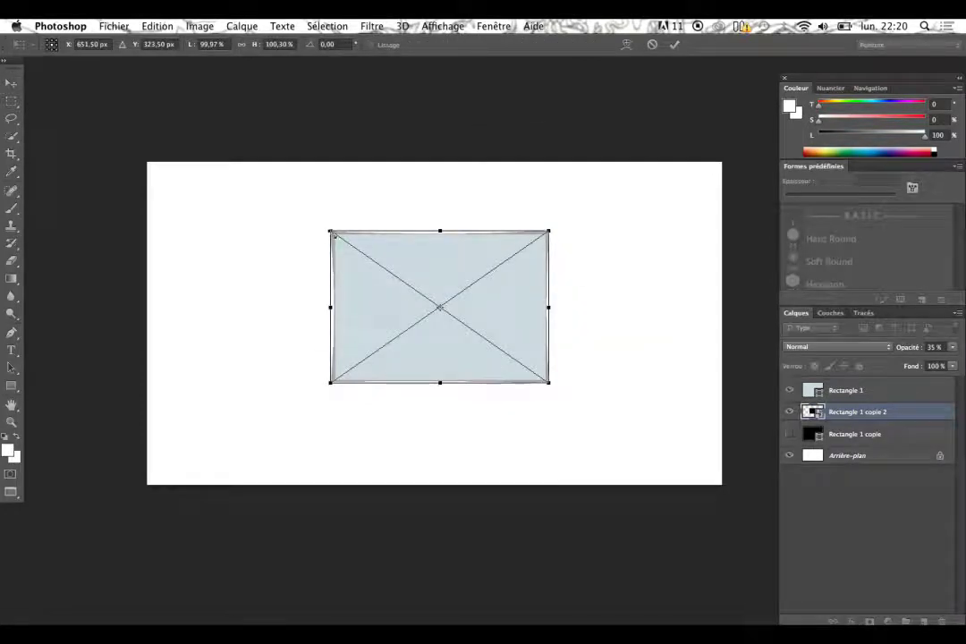
pyautogui.moveTo(333, 234); pyautogui.dragTo(330, 236)
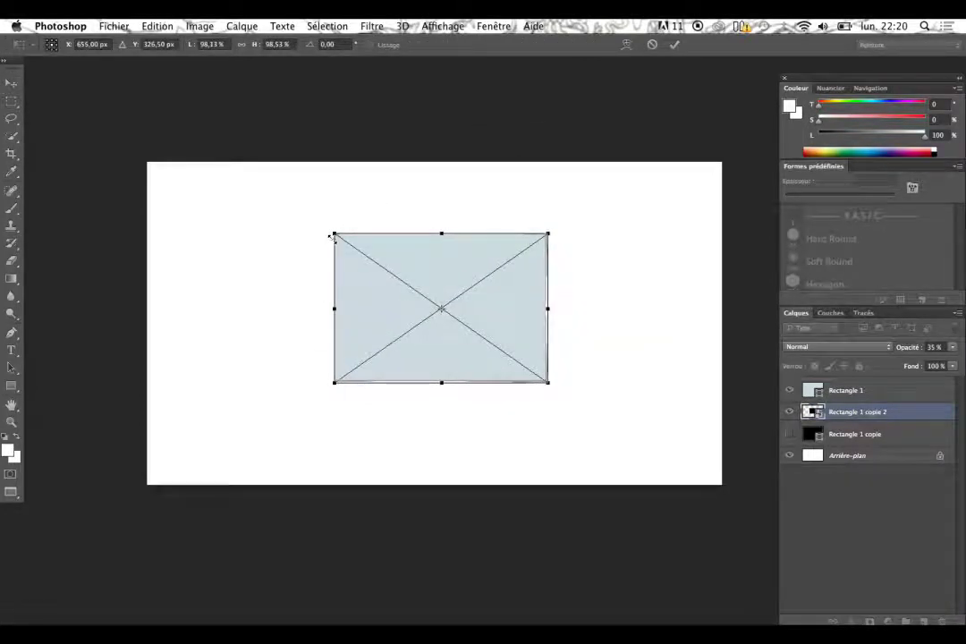
pyautogui.press('Left')
pyautogui.press('Left')
pyautogui.press('Left')
pyautogui.press('Up')
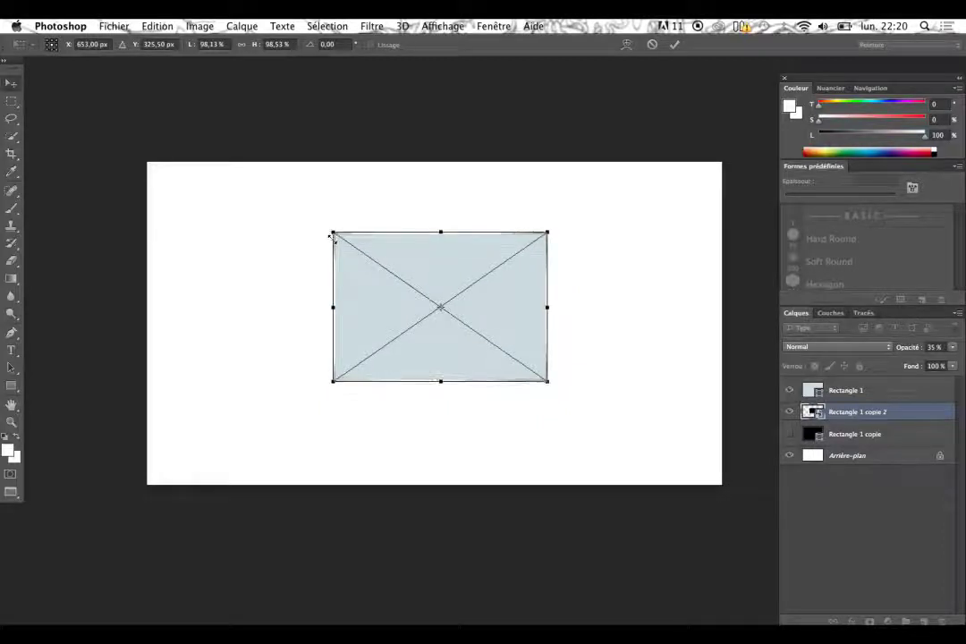
pyautogui.press('Return')
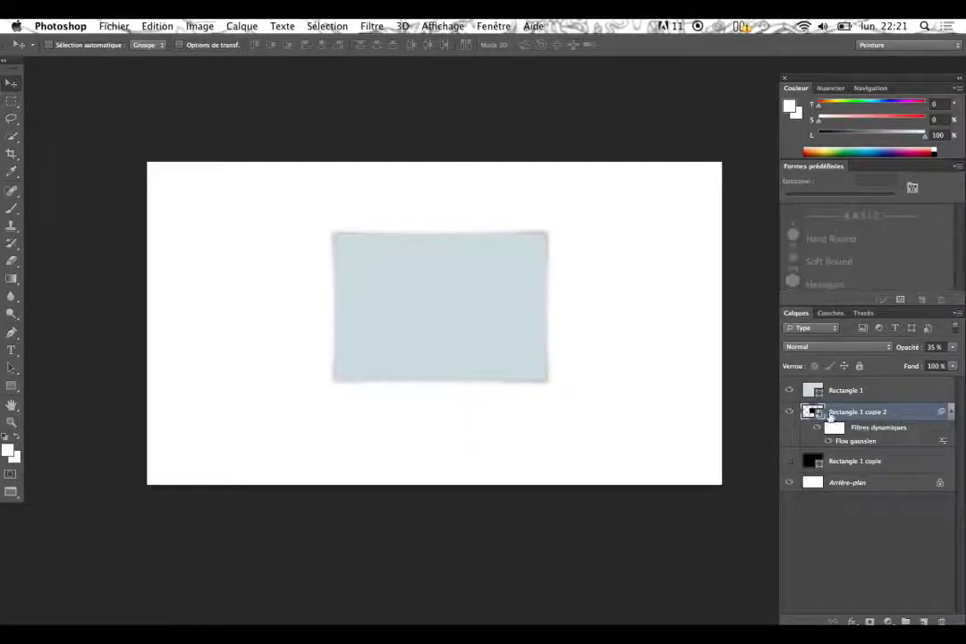
pyautogui.click(952, 348)
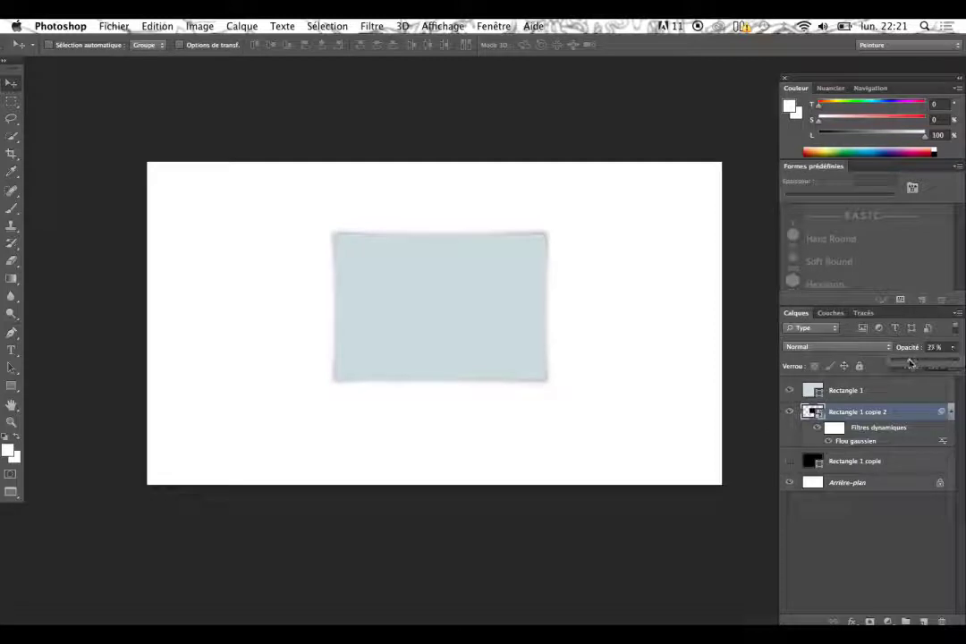
pyautogui.moveTo(911, 362); pyautogui.dragTo(908, 364)
# Give Rectangle 1 a white Contour stroke, 16 px wide, positioned Intérieur.
pyautogui.doubleClick(895, 390)
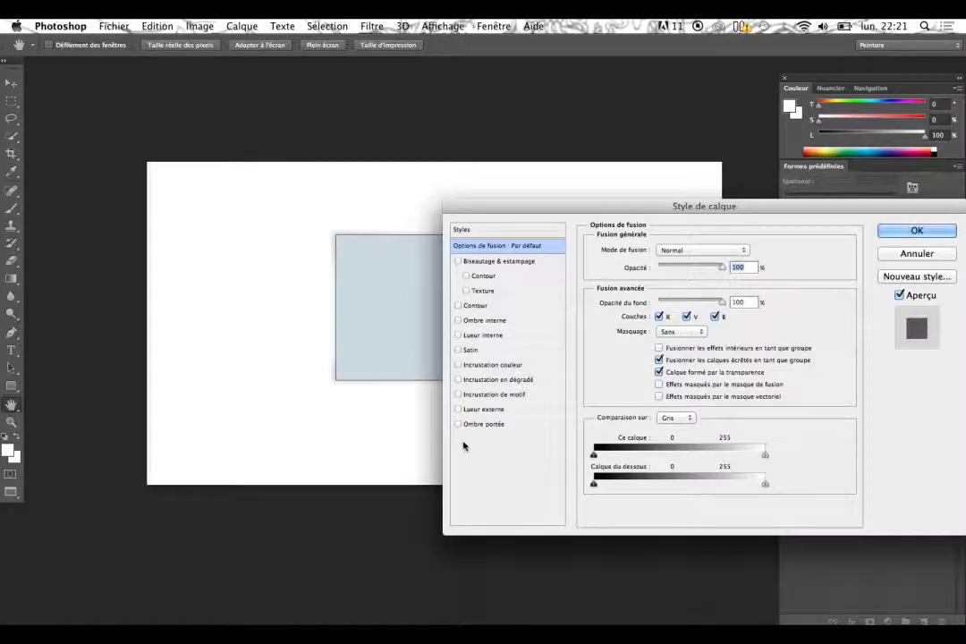
pyautogui.click(475, 307)
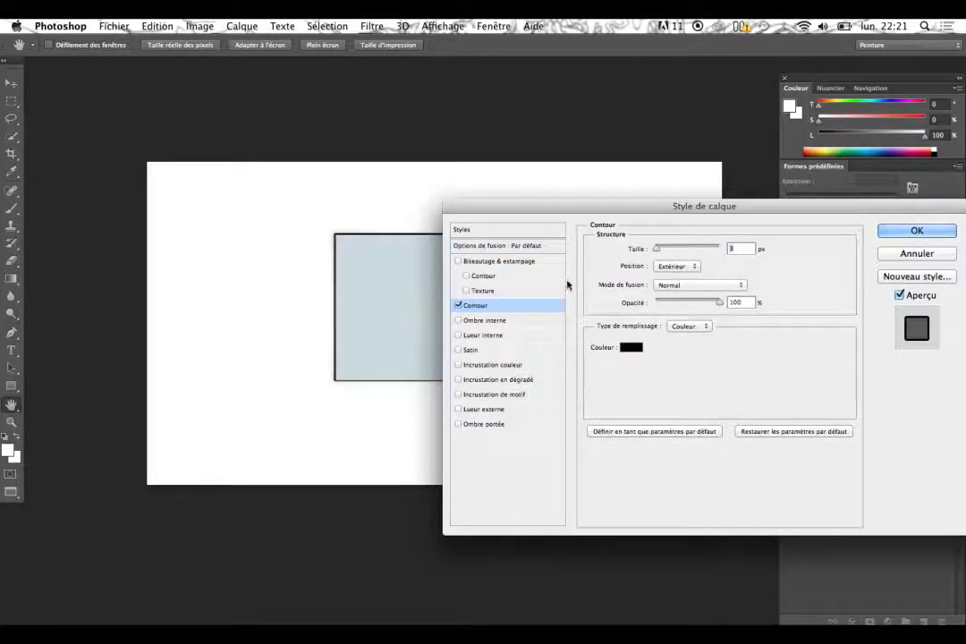
pyautogui.click(682, 267)
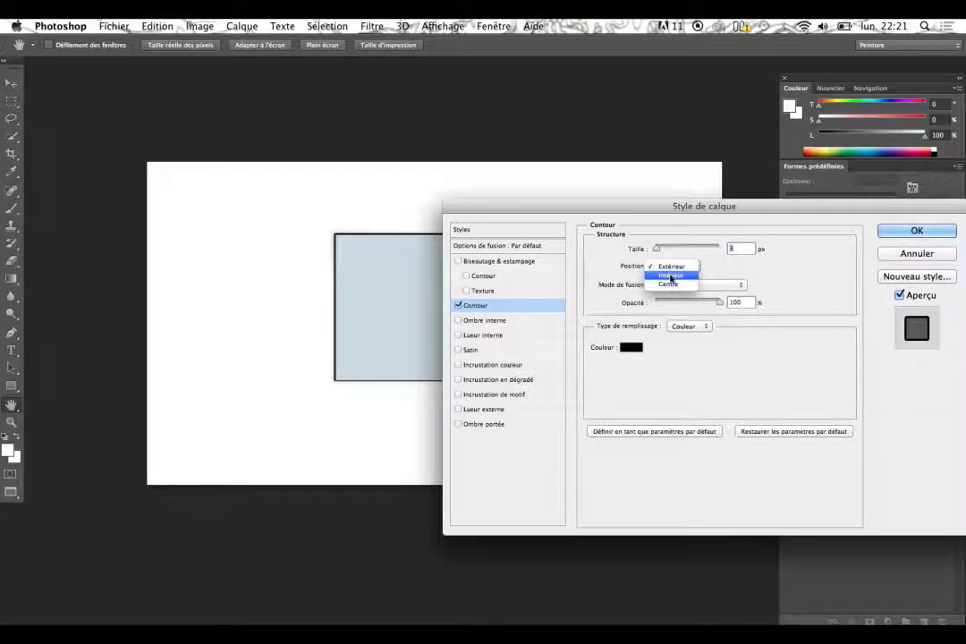
pyautogui.click(671, 276)
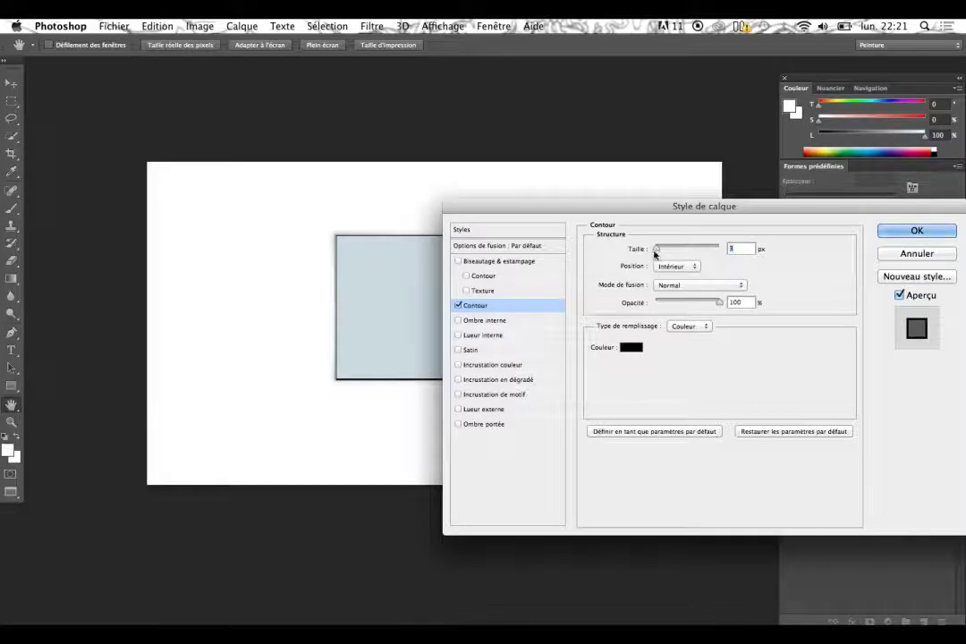
pyautogui.moveTo(658, 251); pyautogui.dragTo(664, 250)
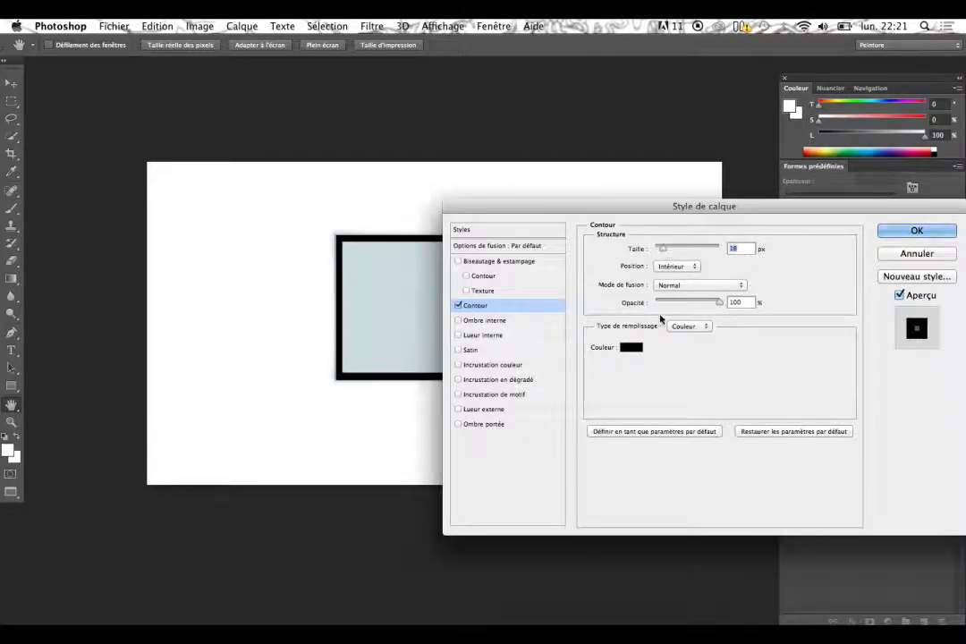
pyautogui.click(632, 347)
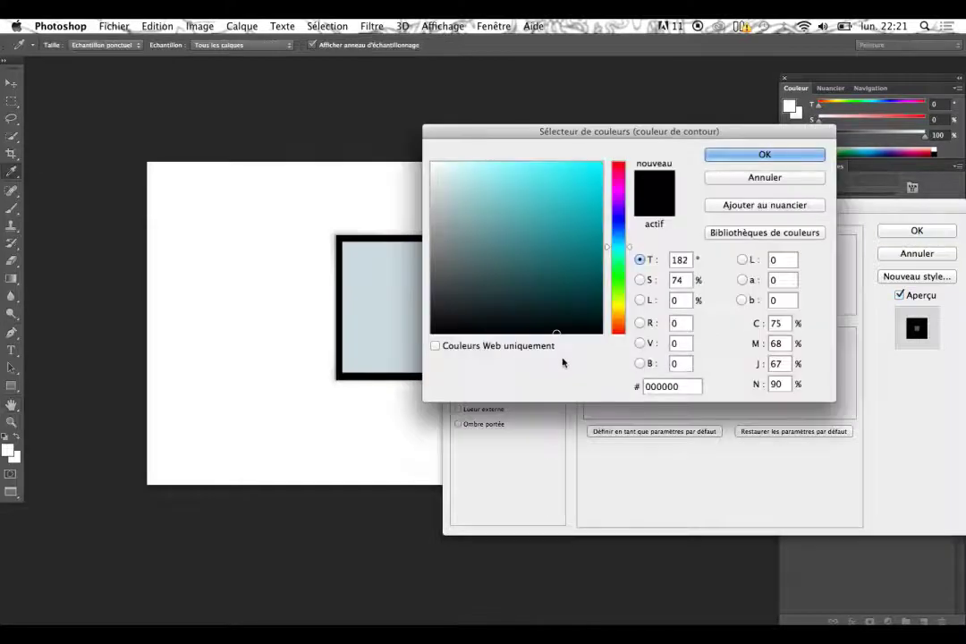
pyautogui.moveTo(466, 208); pyautogui.dragTo(409, 143)
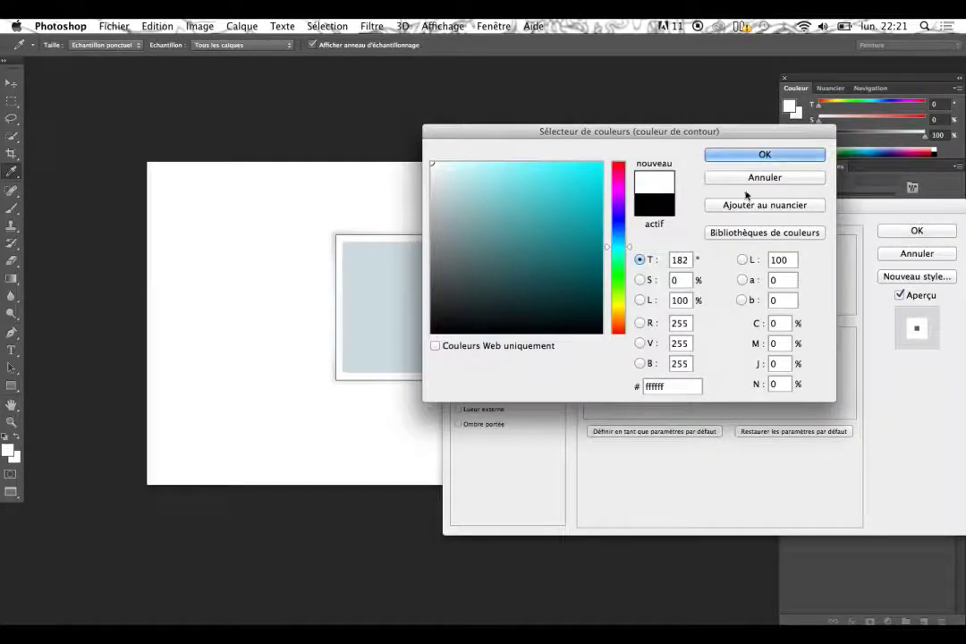
pyautogui.click(764, 154)
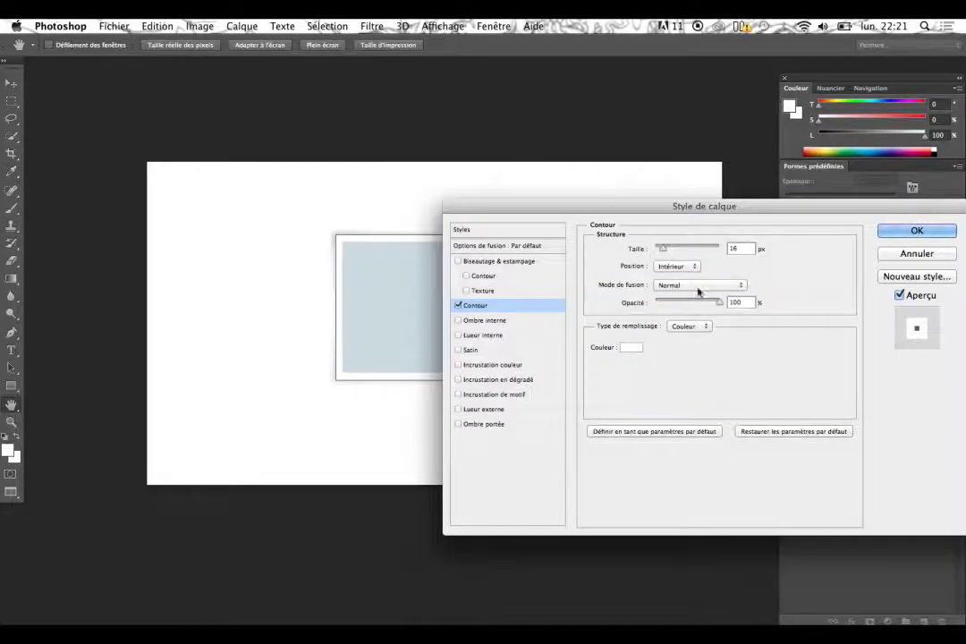
# Add a reversed radial gradient overlay to Rectangle 1.
pyautogui.click(490, 380)
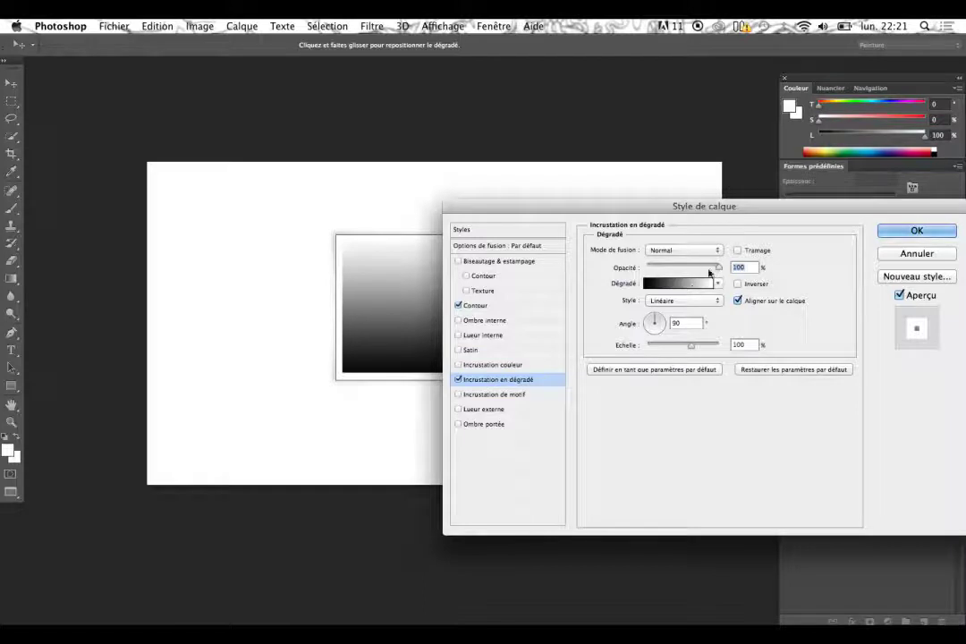
pyautogui.click(683, 301)
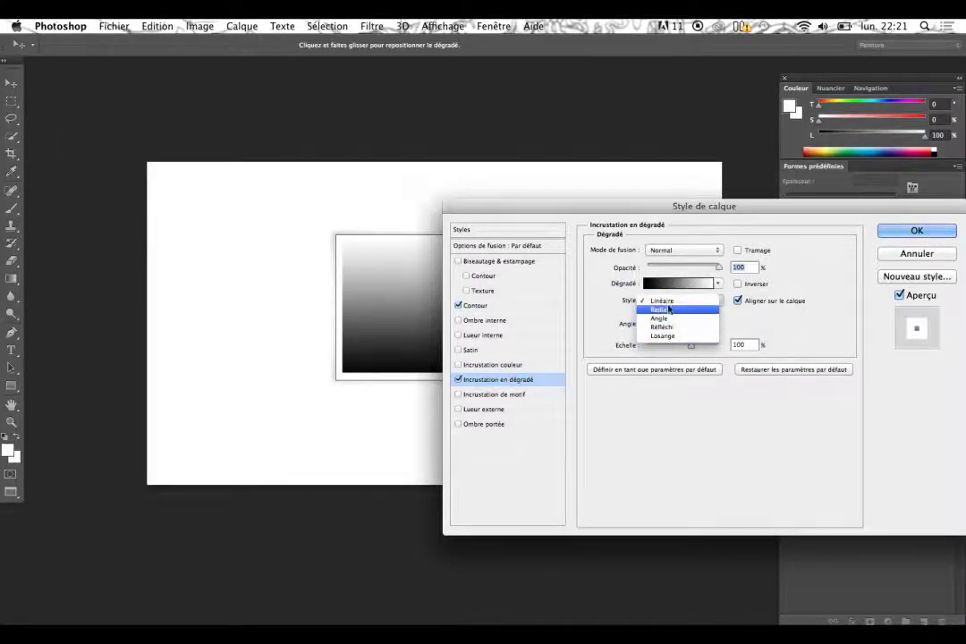
pyautogui.click(671, 309)
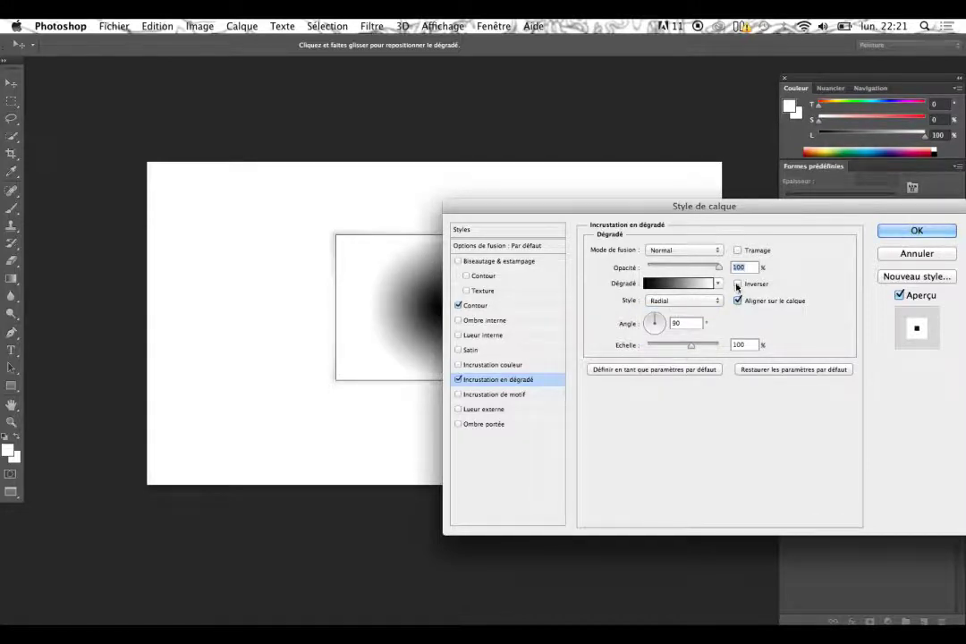
pyautogui.click(738, 284)
pyautogui.moveTo(732, 214); pyautogui.dragTo(673, 367)
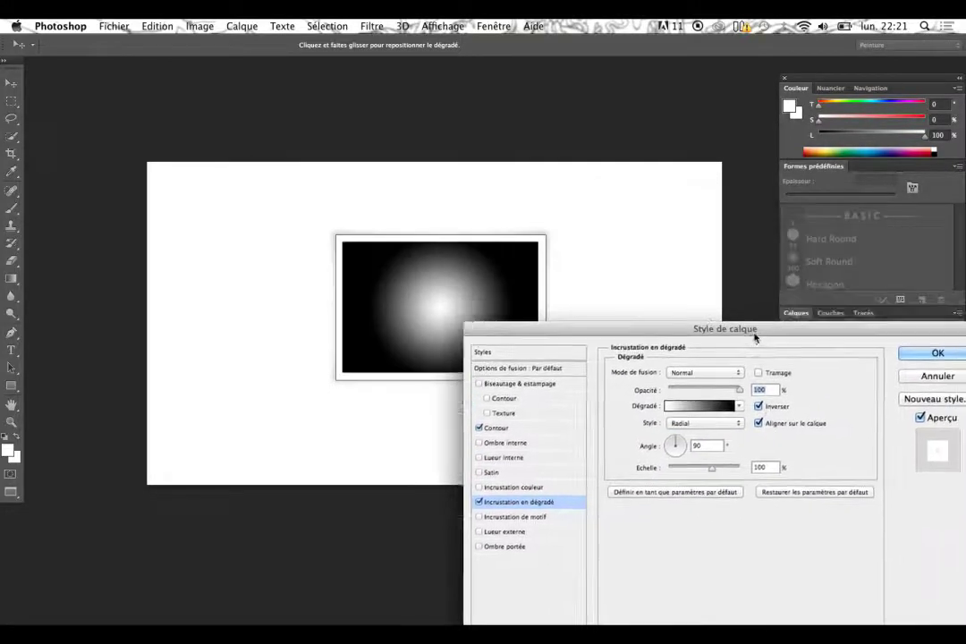
pyautogui.click(678, 436)
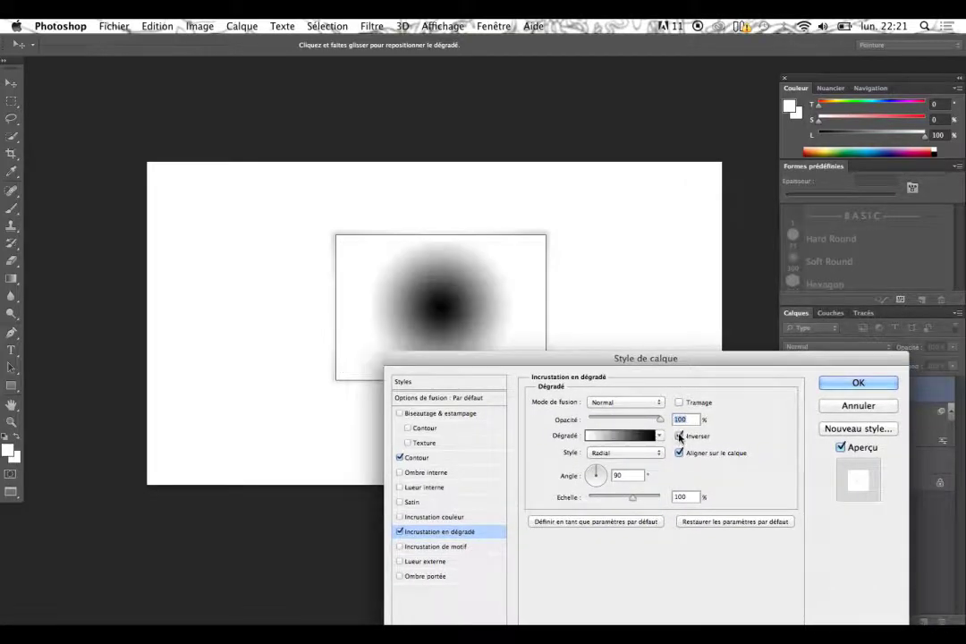
# Use the Densité neutre gradient at 150% scale, 25% opacity, Produit mode, and apply the styles.
pyautogui.click(627, 436)
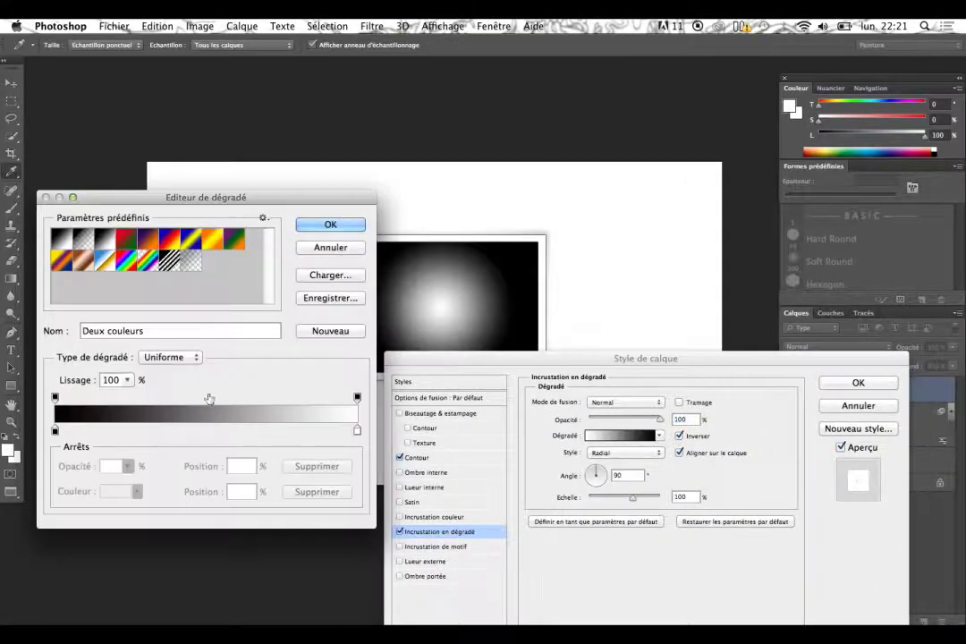
pyautogui.click(192, 262)
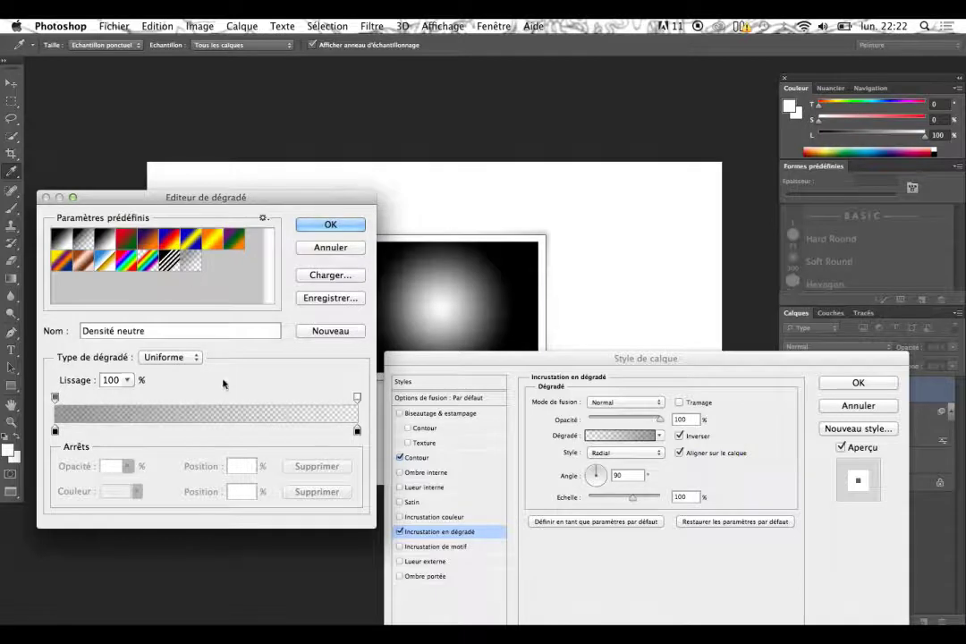
pyautogui.click(322, 225)
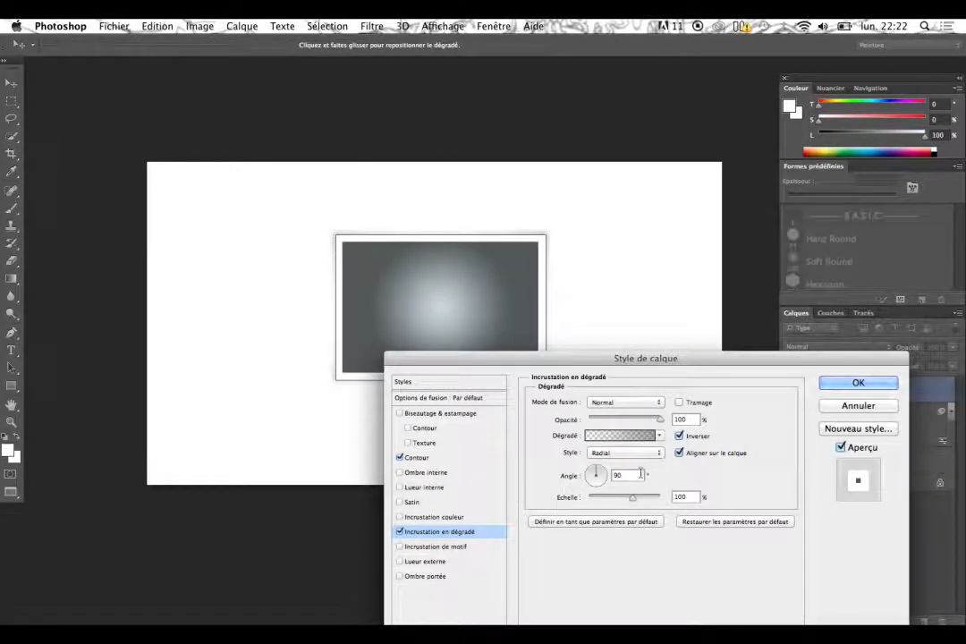
pyautogui.moveTo(633, 497); pyautogui.dragTo(662, 497)
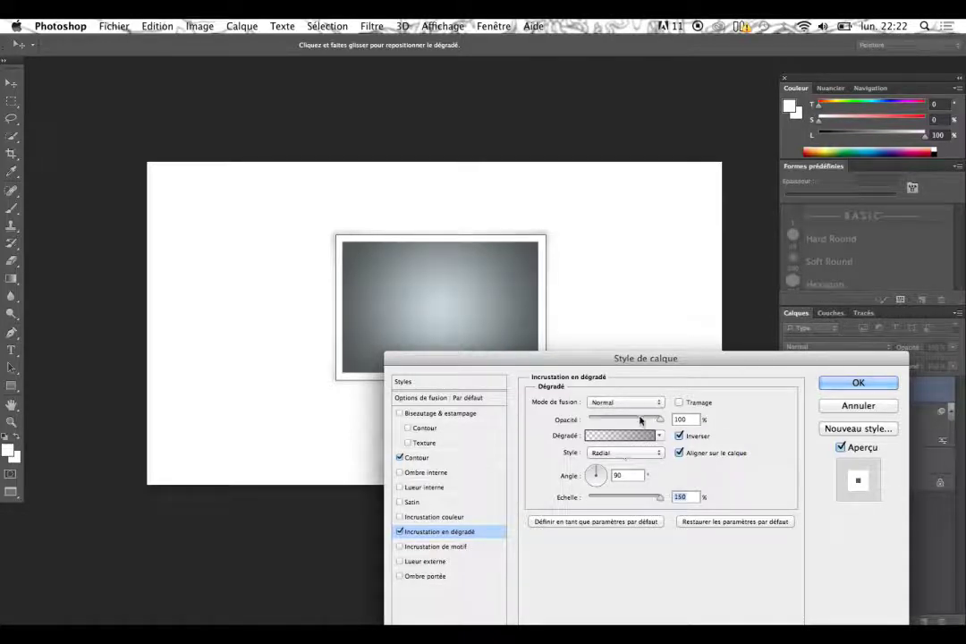
pyautogui.moveTo(660, 419); pyautogui.dragTo(607, 421)
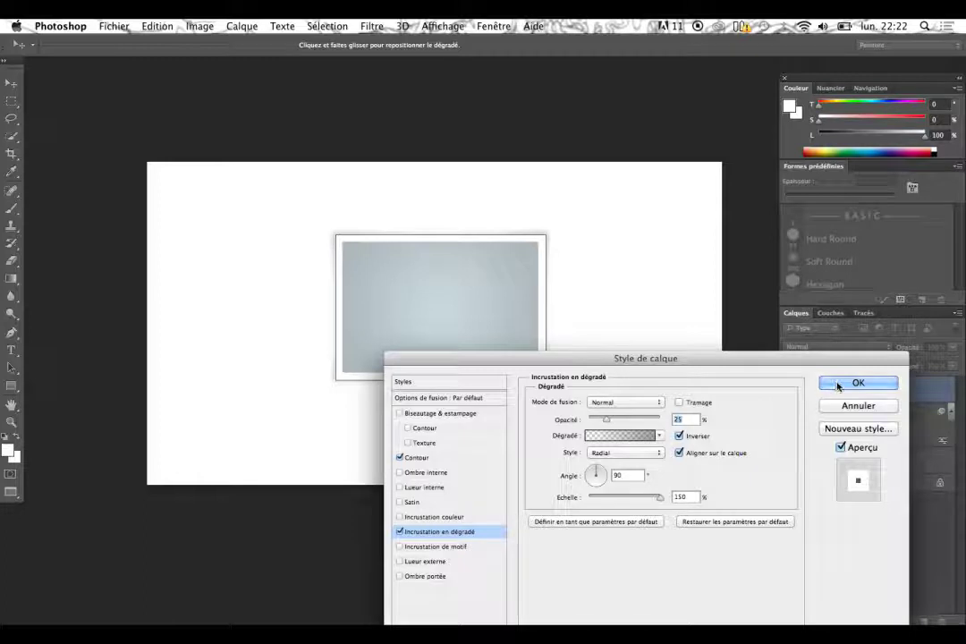
pyautogui.click(626, 403)
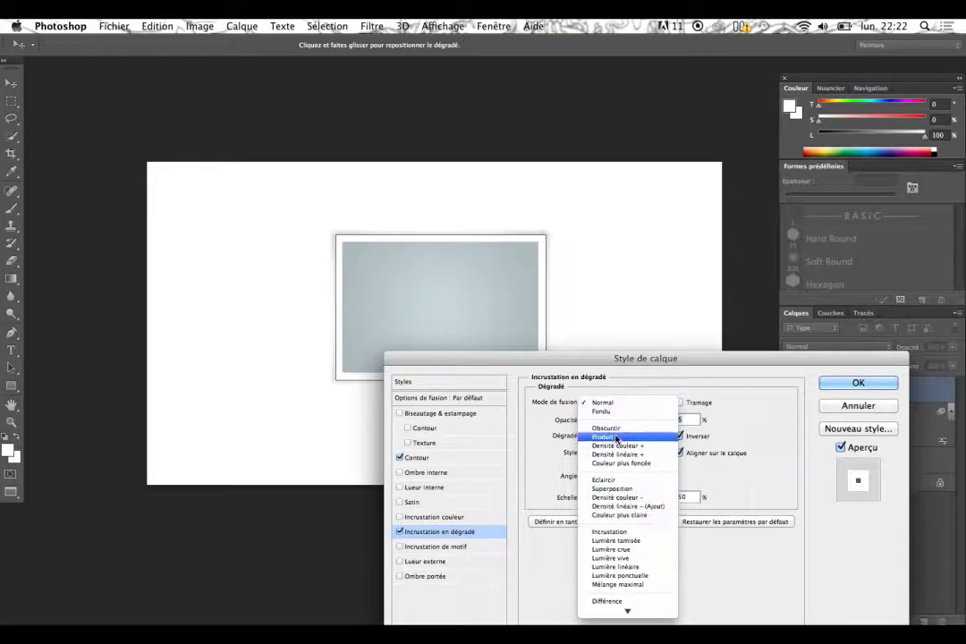
pyautogui.click(613, 436)
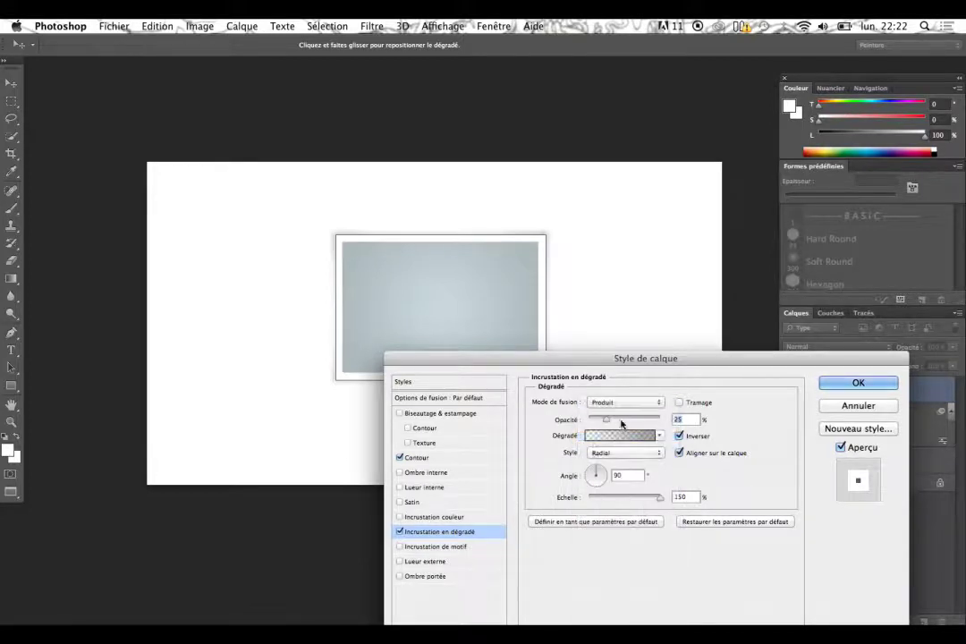
pyautogui.click(825, 385)
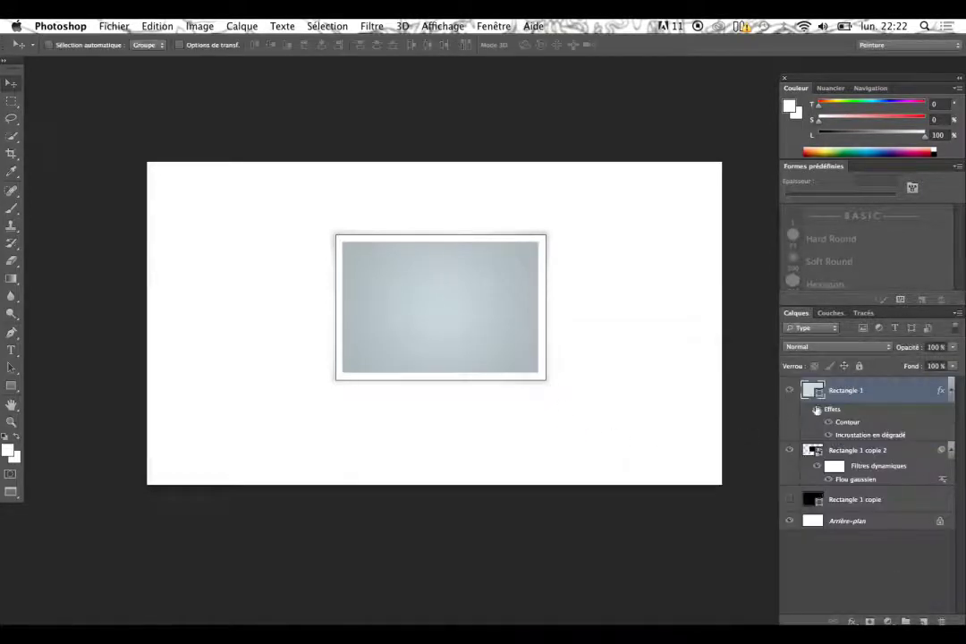
# Duplicate the framed rectangle as Rectangle 1 copie 3, placed lower right overlapping the original.
pyautogui.click(859, 521)
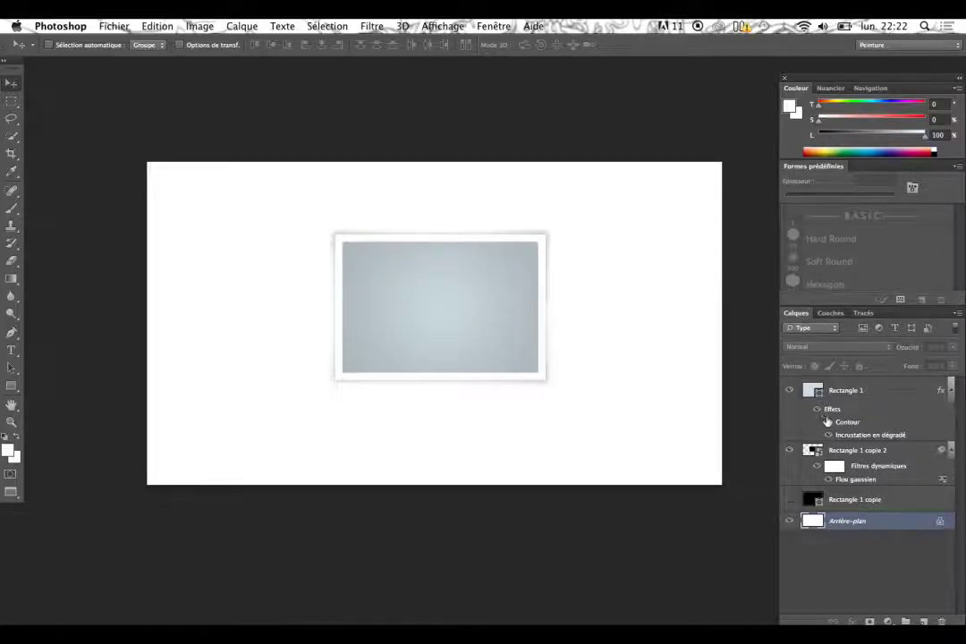
pyautogui.moveTo(856, 400)
pyautogui.mouseDown()
pyautogui.moveTo(931, 579)
pyautogui.moveTo(924, 621)
pyautogui.mouseUp()
pyautogui.moveTo(483, 318)
pyautogui.mouseDown()
pyautogui.moveTo(652, 466)
pyautogui.moveTo(651, 361)
pyautogui.mouseUp()
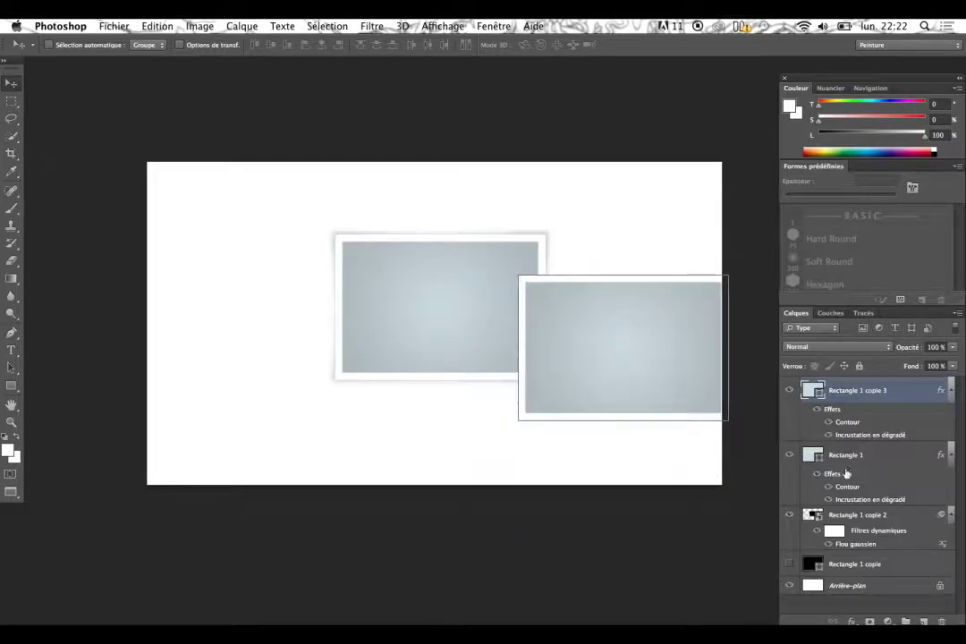
pyautogui.click(836, 461)
pyautogui.keyDown('shift'); pyautogui.click(854, 519); pyautogui.keyUp('shift')
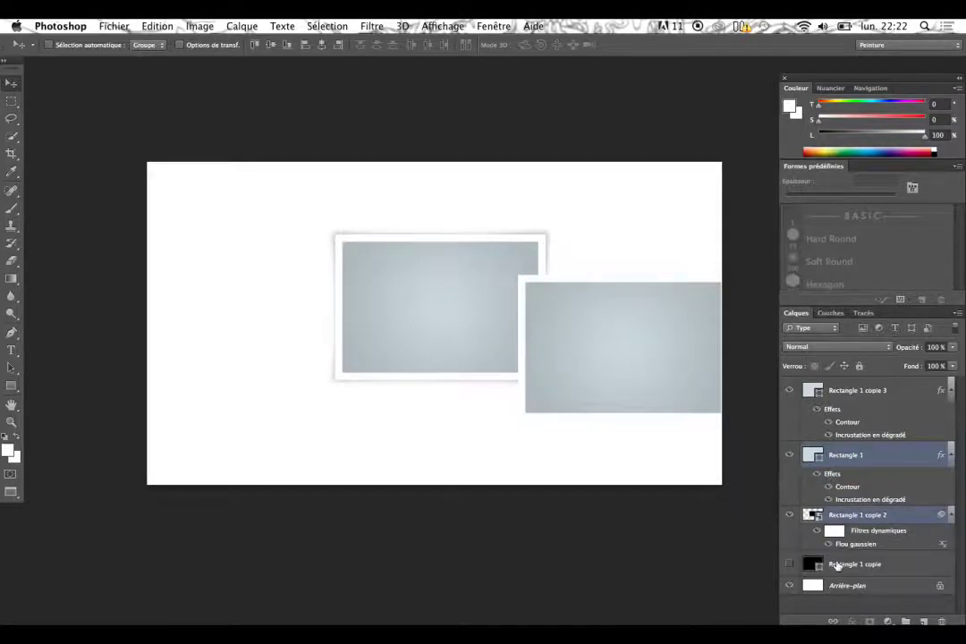
# Link Rectangle 1 with its shadow and move them upper left, then move copie 3 up-left beside them.
pyautogui.click(833, 621)
pyautogui.moveTo(420, 286)
pyautogui.mouseDown()
pyautogui.moveTo(283, 281)
pyautogui.moveTo(252, 240)
pyautogui.mouseUp()
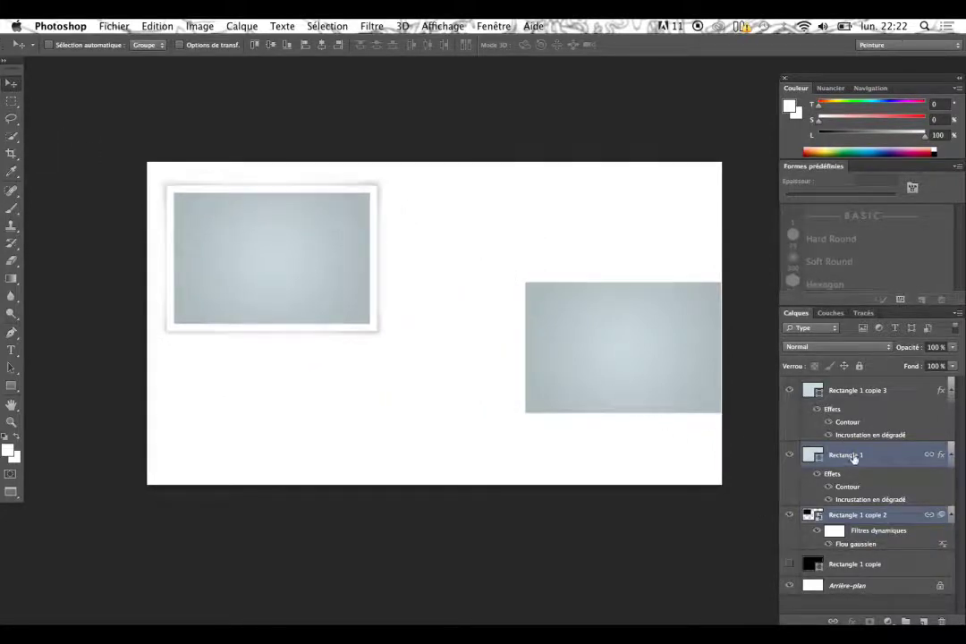
pyautogui.moveTo(335, 248); pyautogui.dragTo(337, 262)
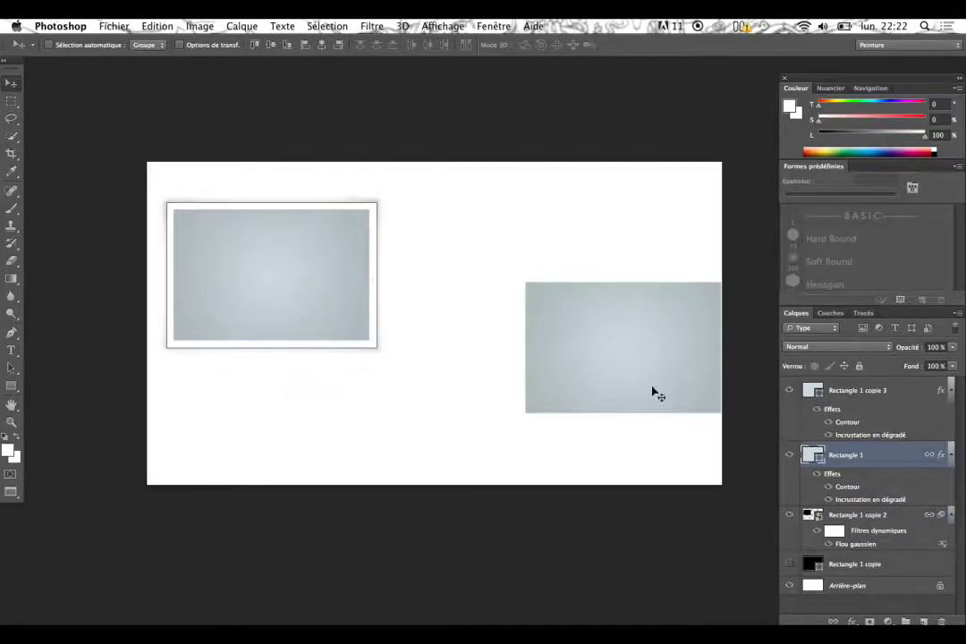
pyautogui.click(870, 395)
pyautogui.moveTo(632, 346)
pyautogui.mouseDown()
pyautogui.moveTo(546, 311)
pyautogui.moveTo(537, 271)
pyautogui.mouseUp()
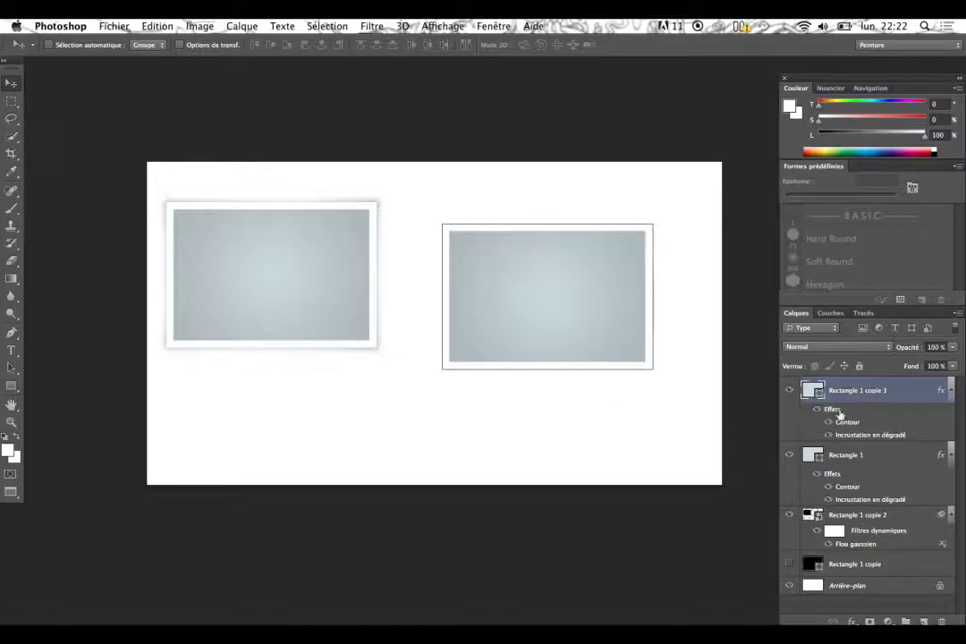
# Clear copie 3's stroke and gradient, then add a 75% Produit drop shadow at -48°, 5 px.
pyautogui.rightClick(920, 398)
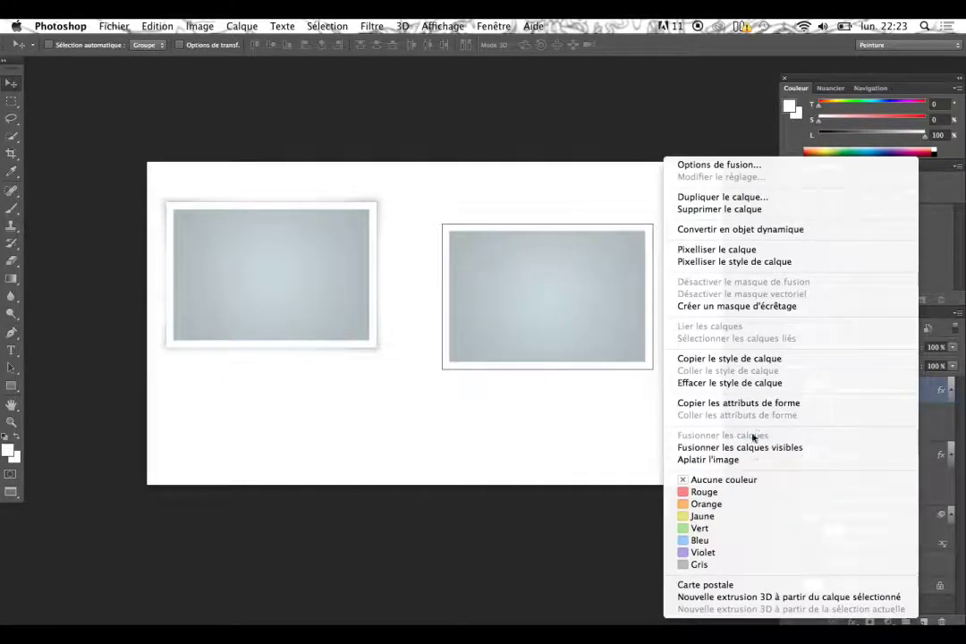
pyautogui.click(757, 385)
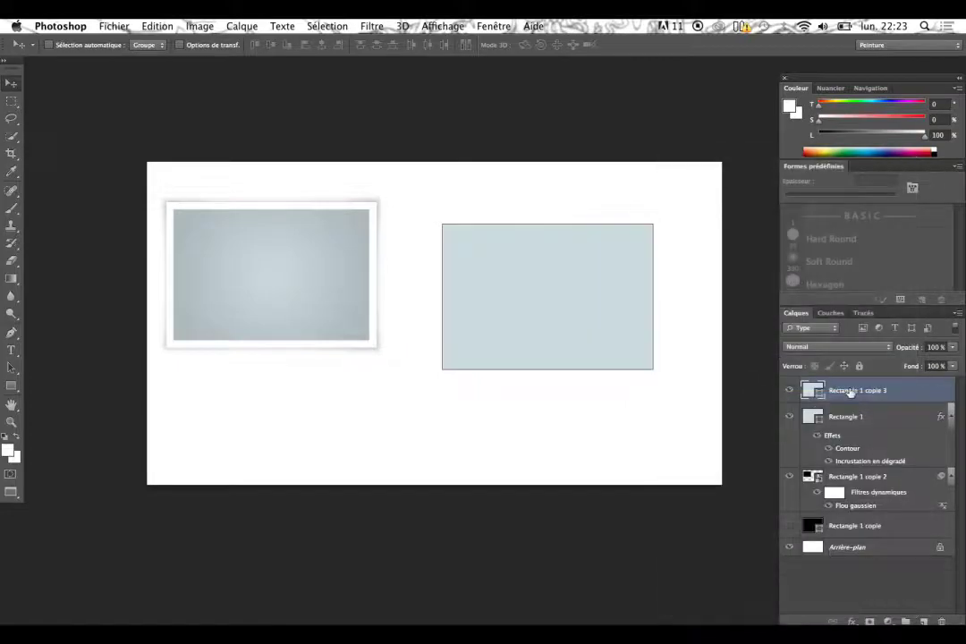
pyautogui.doubleClick(919, 391)
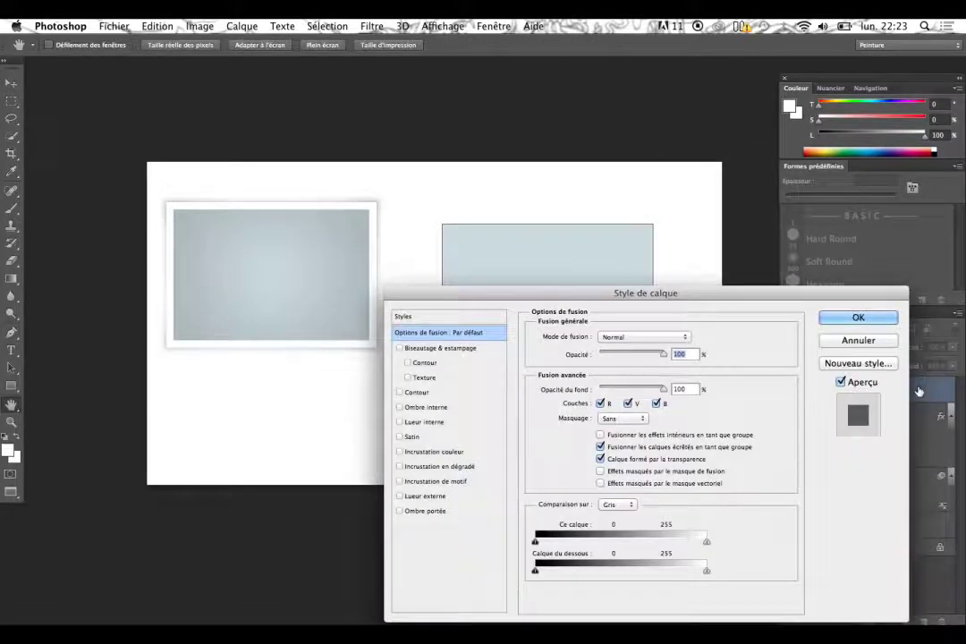
pyautogui.moveTo(519, 294); pyautogui.dragTo(527, 388)
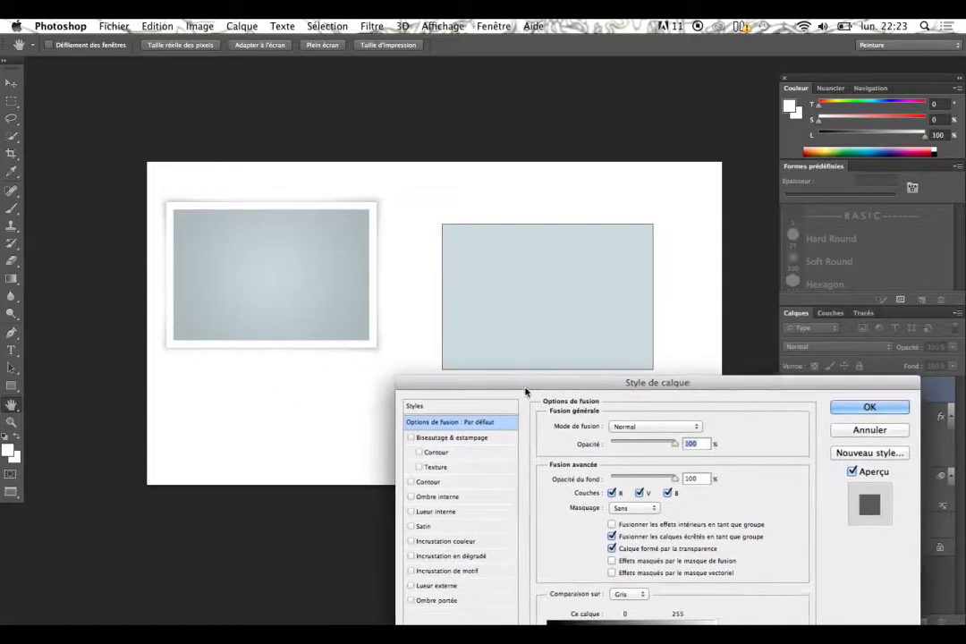
pyautogui.click(458, 604)
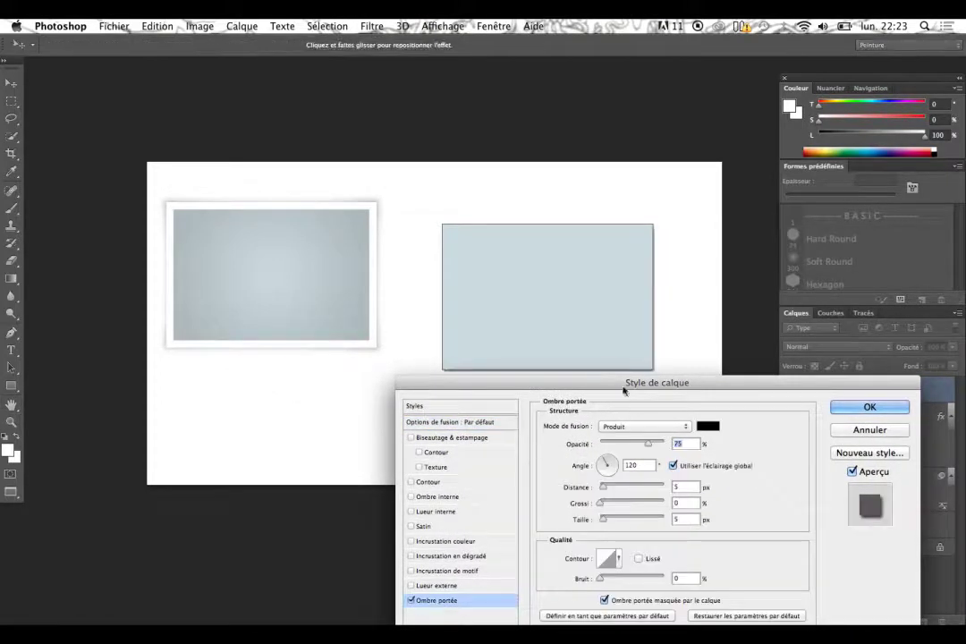
pyautogui.moveTo(664, 386)
pyautogui.mouseDown()
pyautogui.moveTo(280, 291)
pyautogui.moveTo(299, 369)
pyautogui.mouseUp()
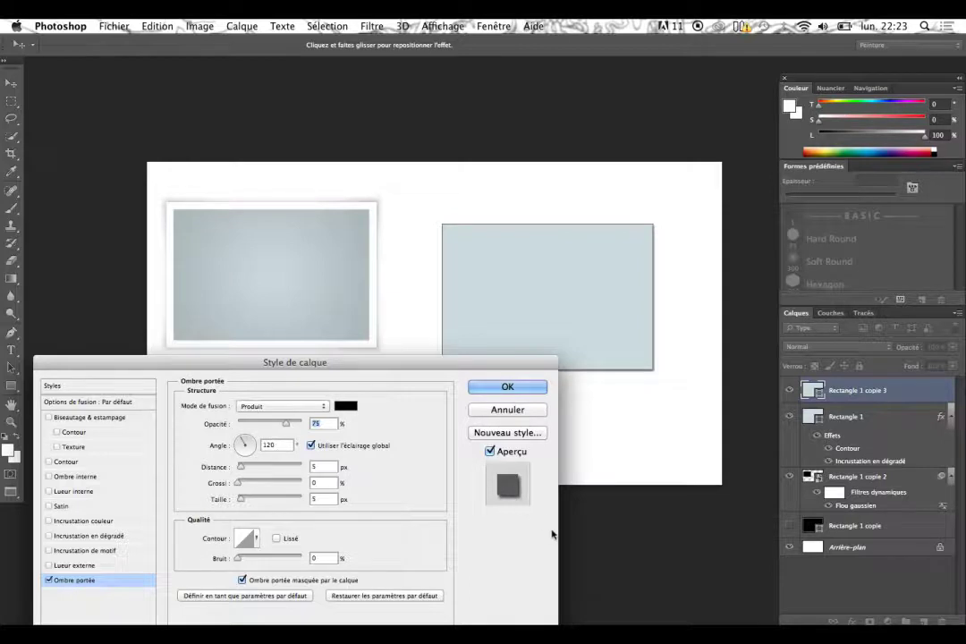
pyautogui.moveTo(240, 442); pyautogui.dragTo(258, 455)
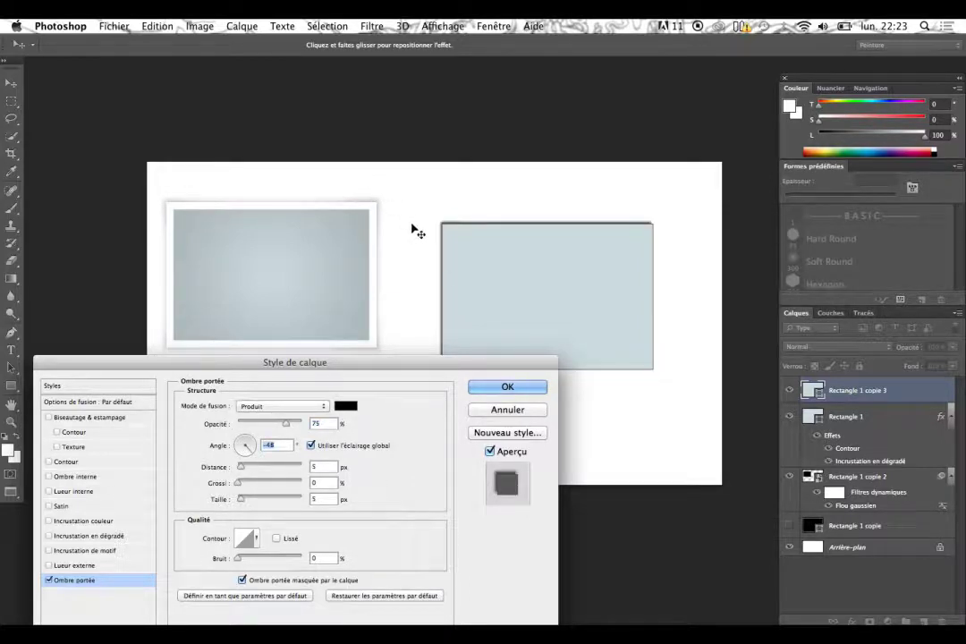
# Set the drop shadow to angle 123, distance 7 px, Grossi 10%, size 29 px, opacity 50%.
pyautogui.click(251, 444)
pyautogui.moveTo(251, 445)
pyautogui.mouseDown()
pyautogui.moveTo(257, 449)
pyautogui.moveTo(239, 440)
pyautogui.moveTo(255, 480)
pyautogui.moveTo(245, 473)
pyautogui.mouseUp()
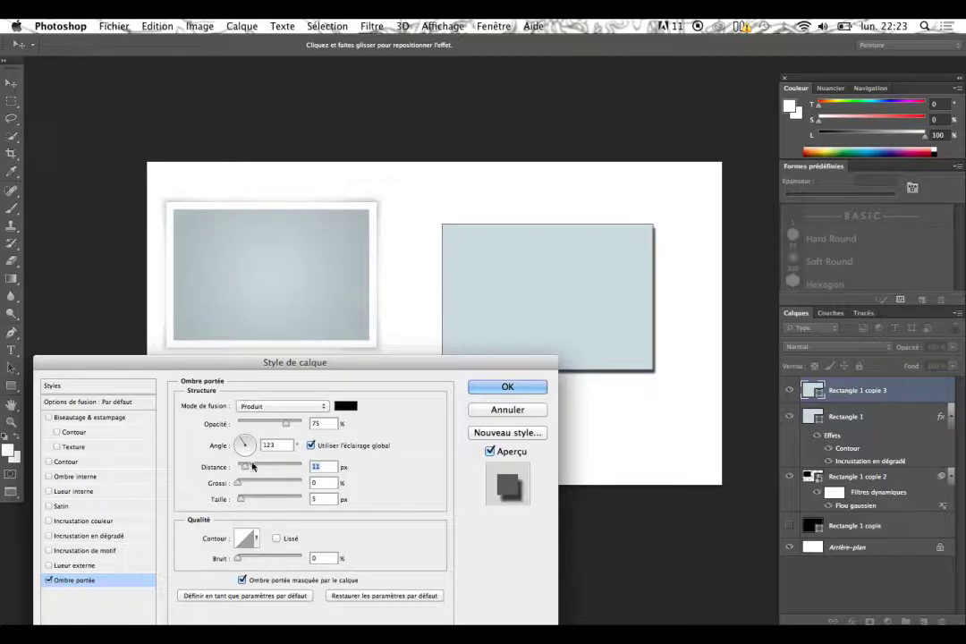
pyautogui.moveTo(237, 483); pyautogui.dragTo(267, 483)
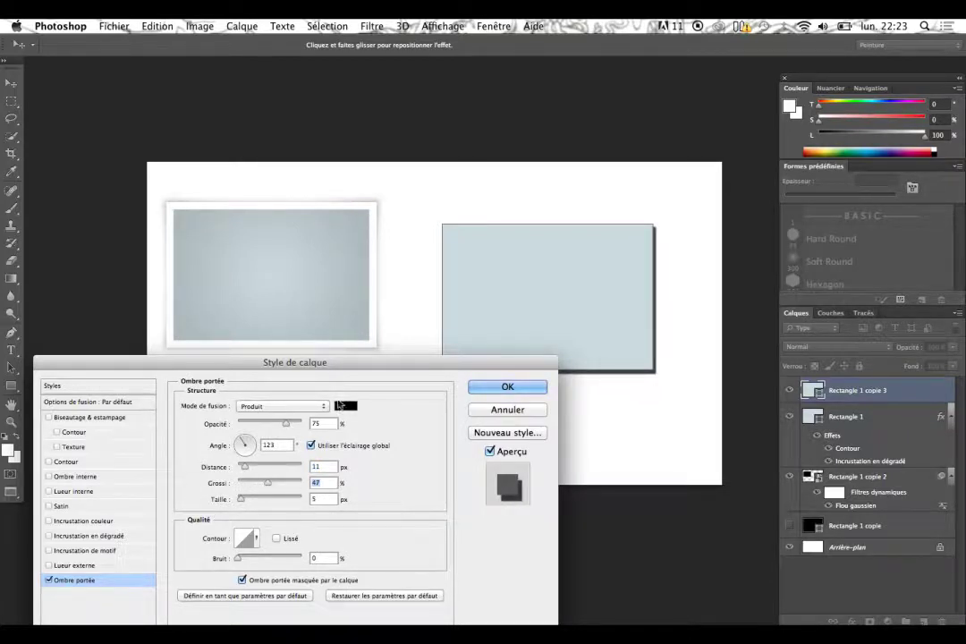
pyautogui.moveTo(261, 494)
pyautogui.mouseDown()
pyautogui.moveTo(300, 494)
pyautogui.moveTo(247, 489)
pyautogui.mouseUp()
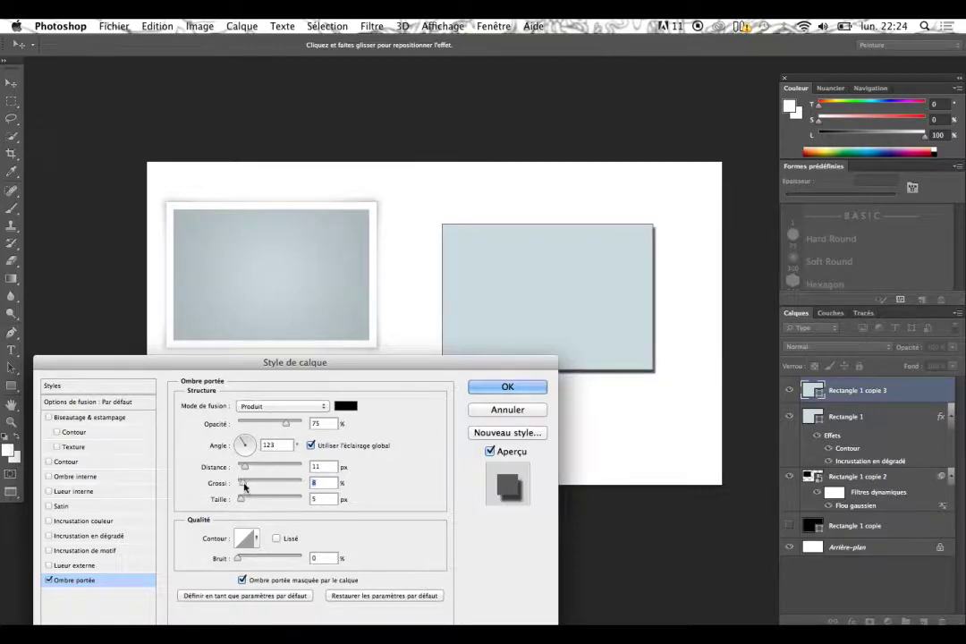
pyautogui.moveTo(241, 501); pyautogui.dragTo(326, 515)
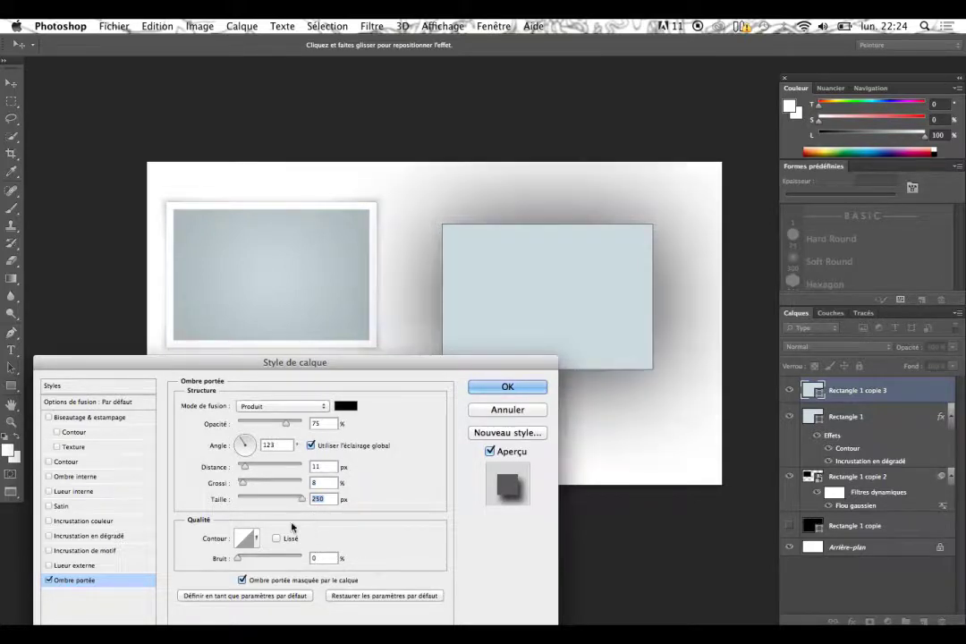
pyautogui.moveTo(302, 500)
pyautogui.mouseDown()
pyautogui.moveTo(248, 499)
pyautogui.moveTo(245, 474)
pyautogui.mouseUp()
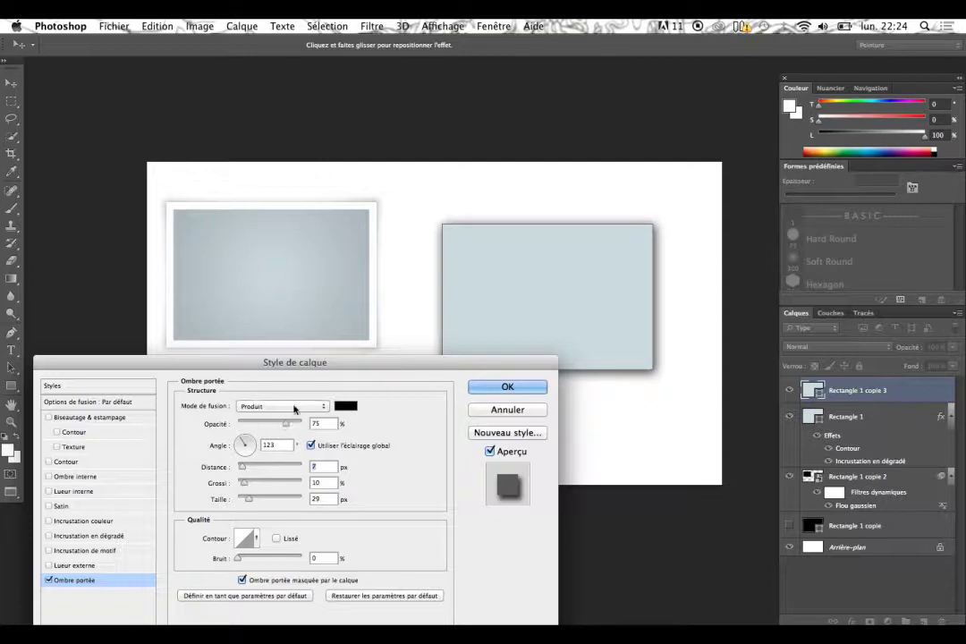
pyautogui.moveTo(286, 423); pyautogui.dragTo(268, 424)
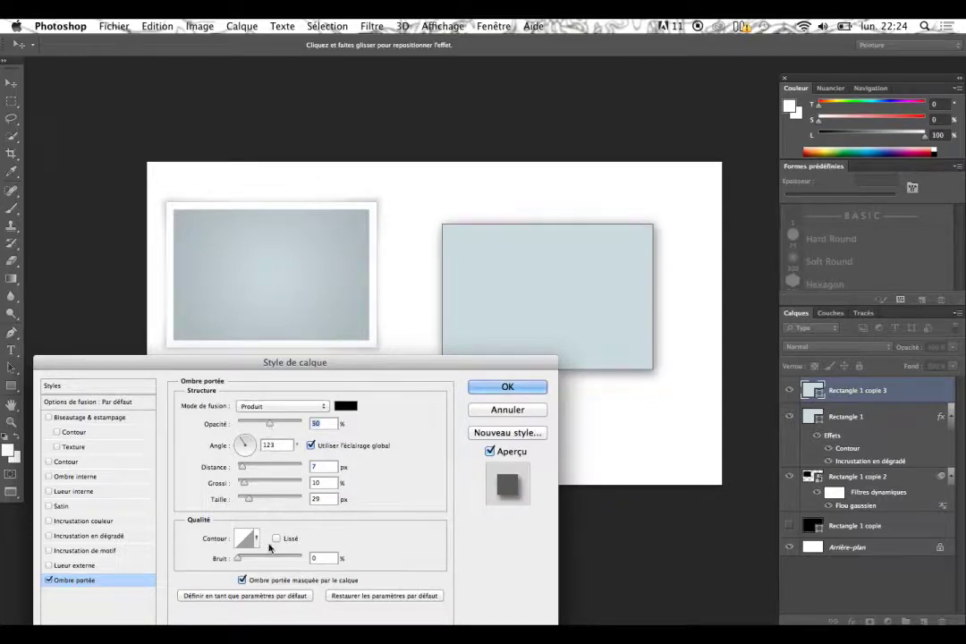
pyautogui.moveTo(188, 367); pyautogui.dragTo(306, 239)
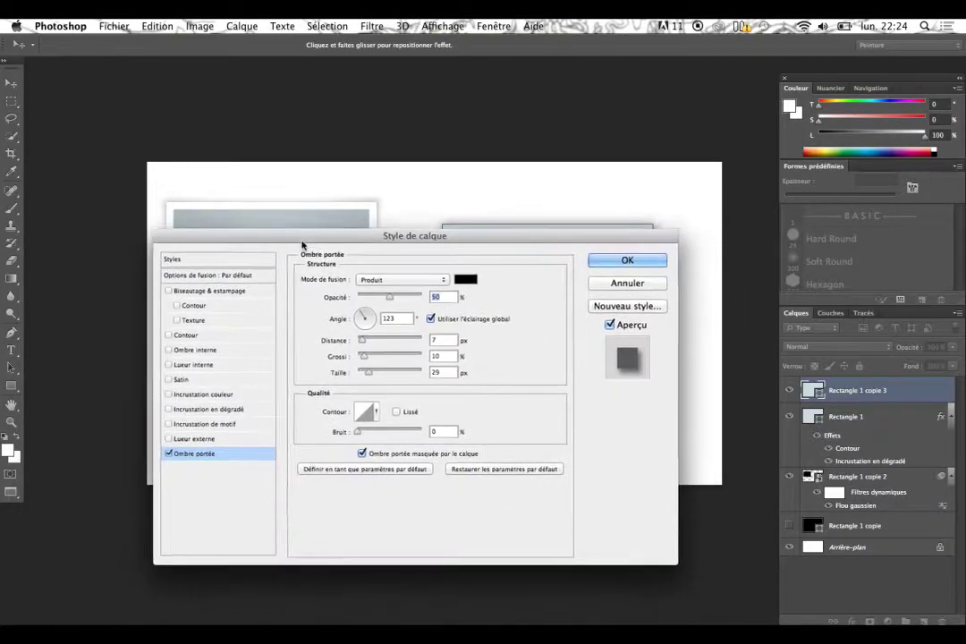
pyautogui.click(624, 259)
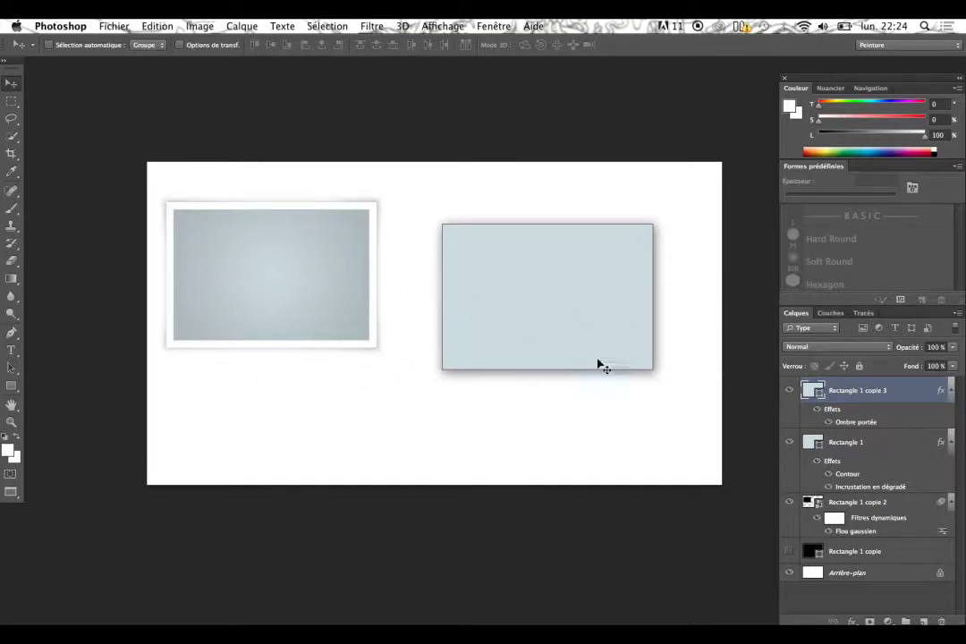
# Raise the right frame level with the left one, select Arrière-plan, and bring up the crop box.
pyautogui.moveTo(573, 324); pyautogui.dragTo(571, 302)
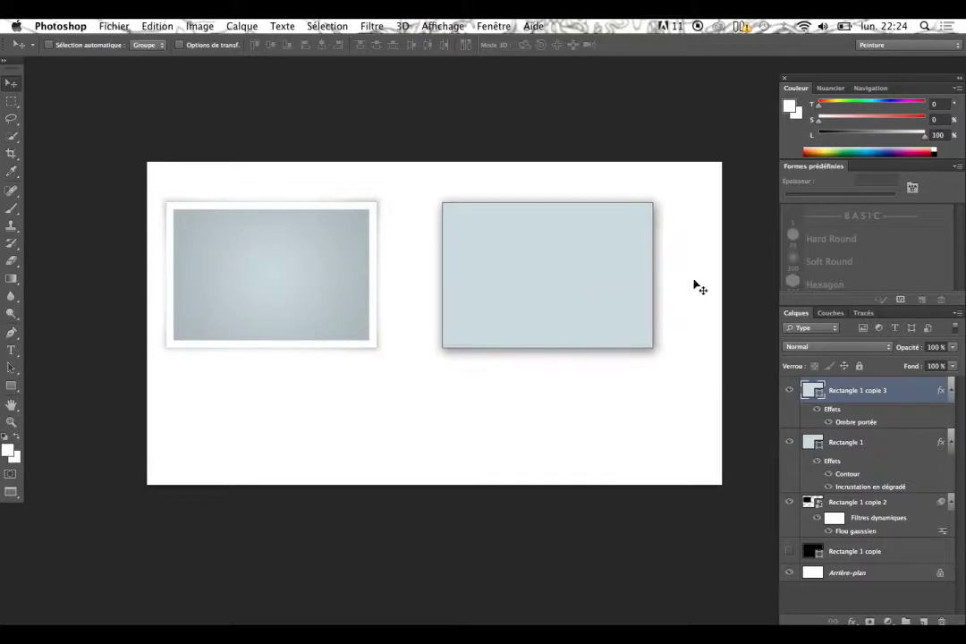
pyautogui.click(859, 580)
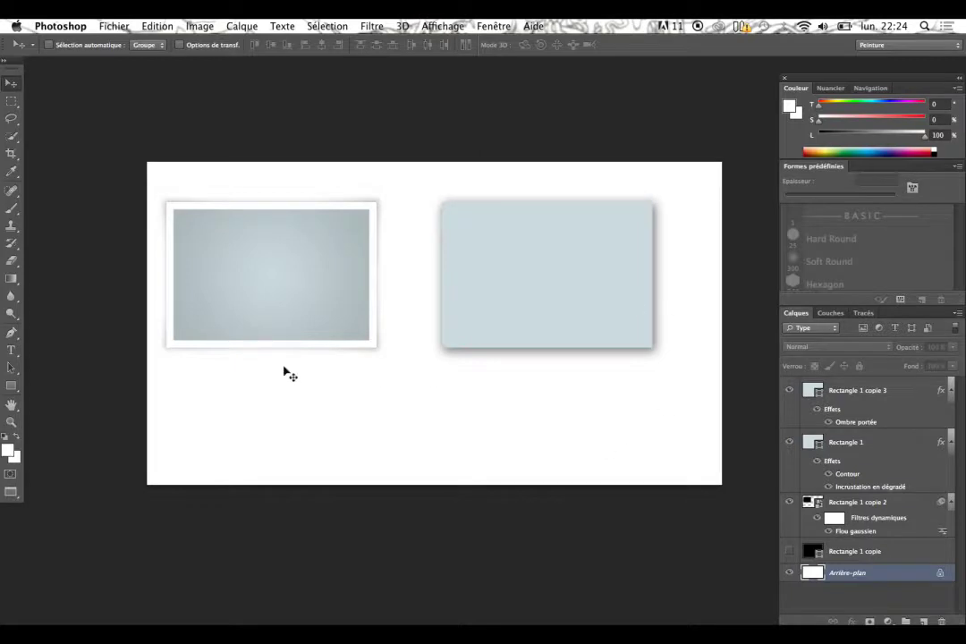
pyautogui.click(10, 154)
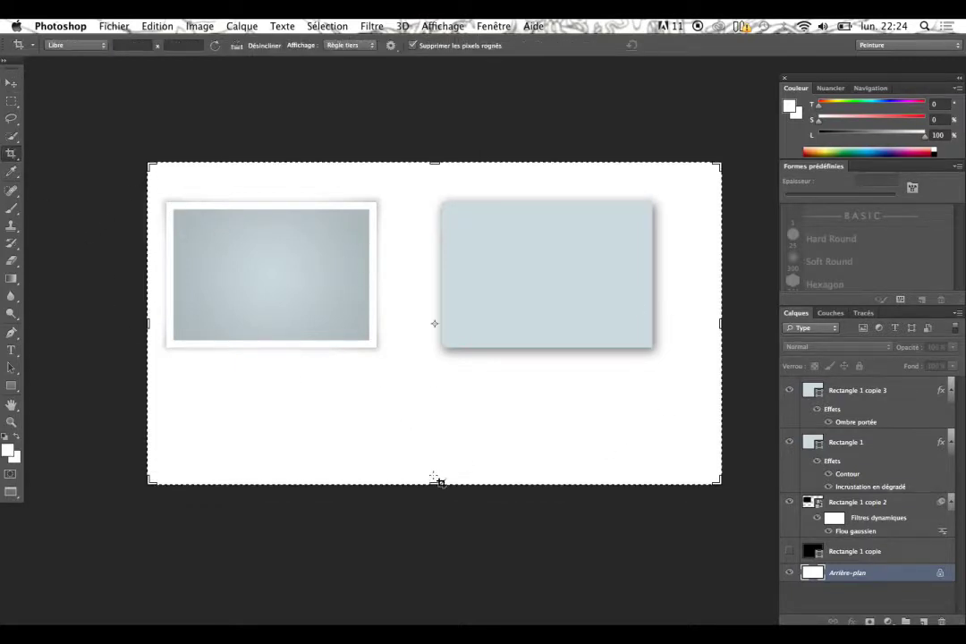
# Pull the crop's bottom edge up and commit, leaving a roughly 1196 × 504 px strip.
pyautogui.rightClick(21, 157)
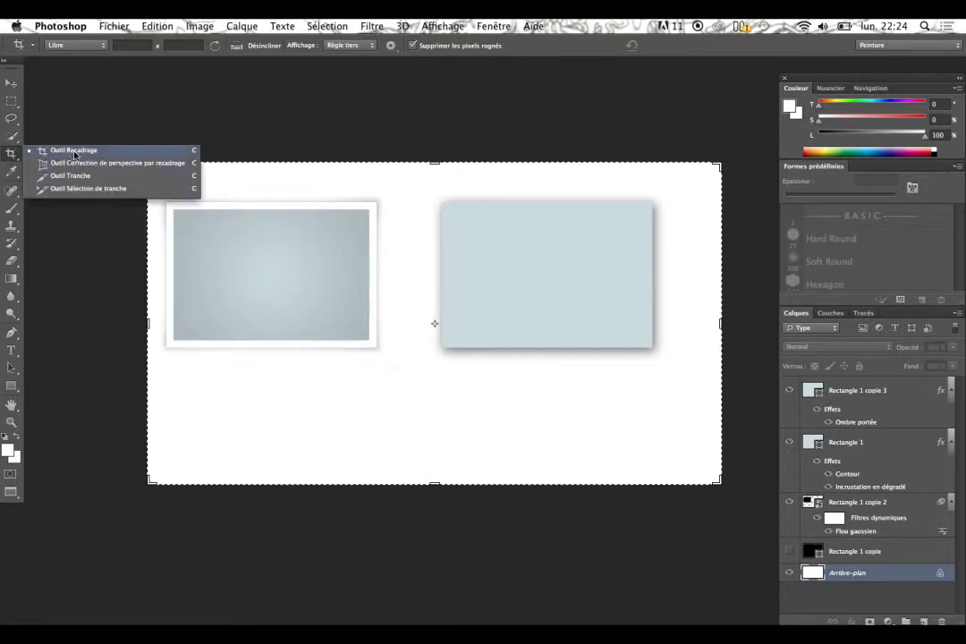
pyautogui.click(73, 153)
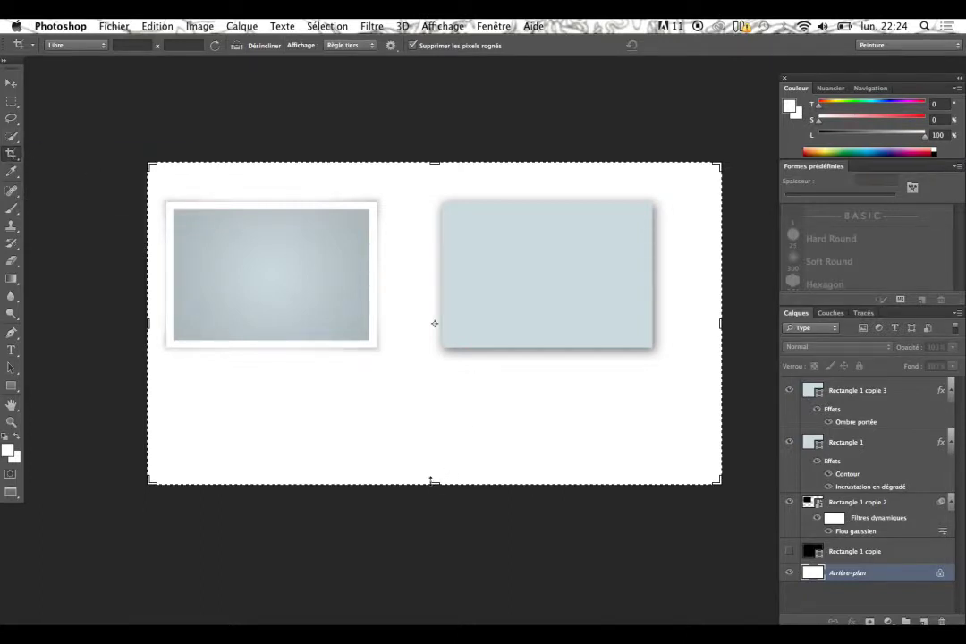
pyautogui.moveTo(435, 484); pyautogui.dragTo(444, 438)
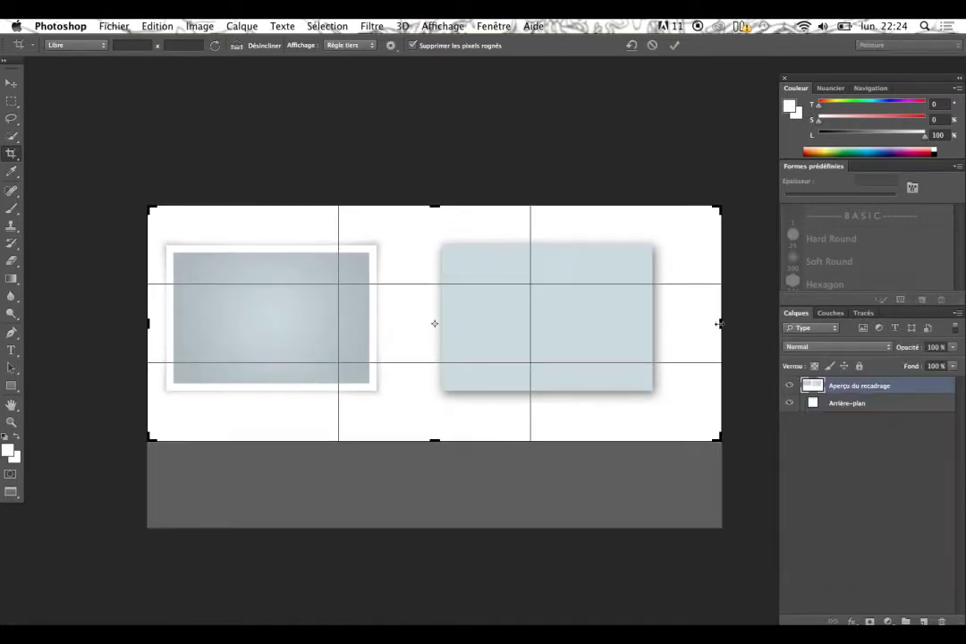
pyautogui.moveTo(719, 324); pyautogui.dragTo(700, 325)
pyautogui.moveTo(436, 438); pyautogui.dragTo(435, 427)
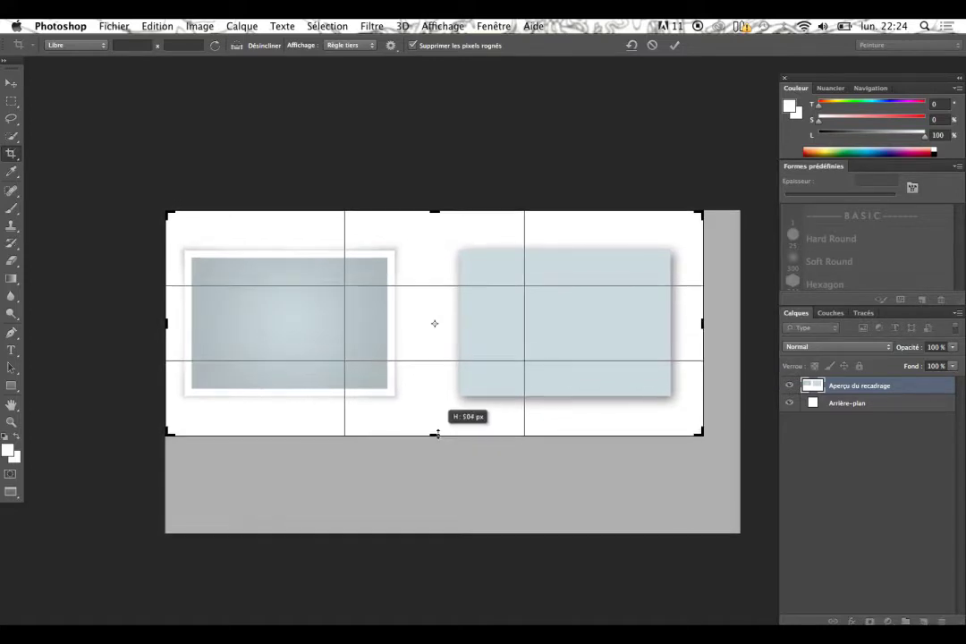
pyautogui.press('Return')
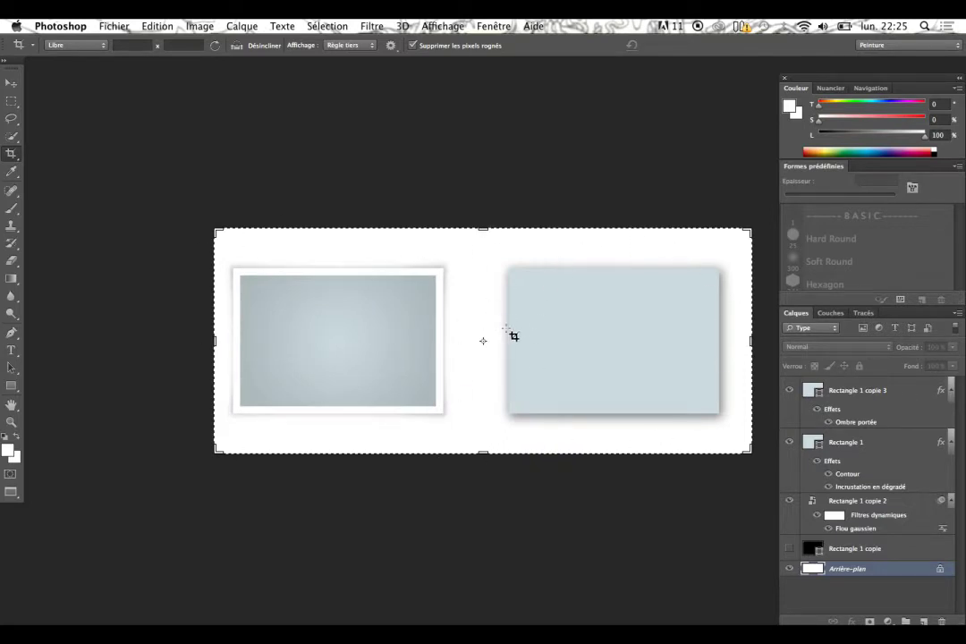
pyautogui.press('v')
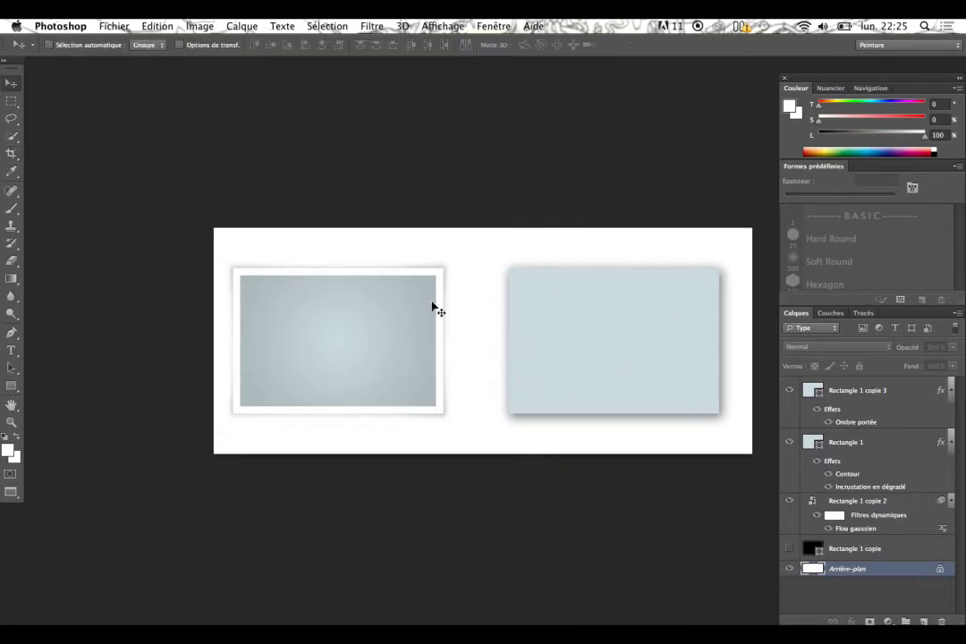